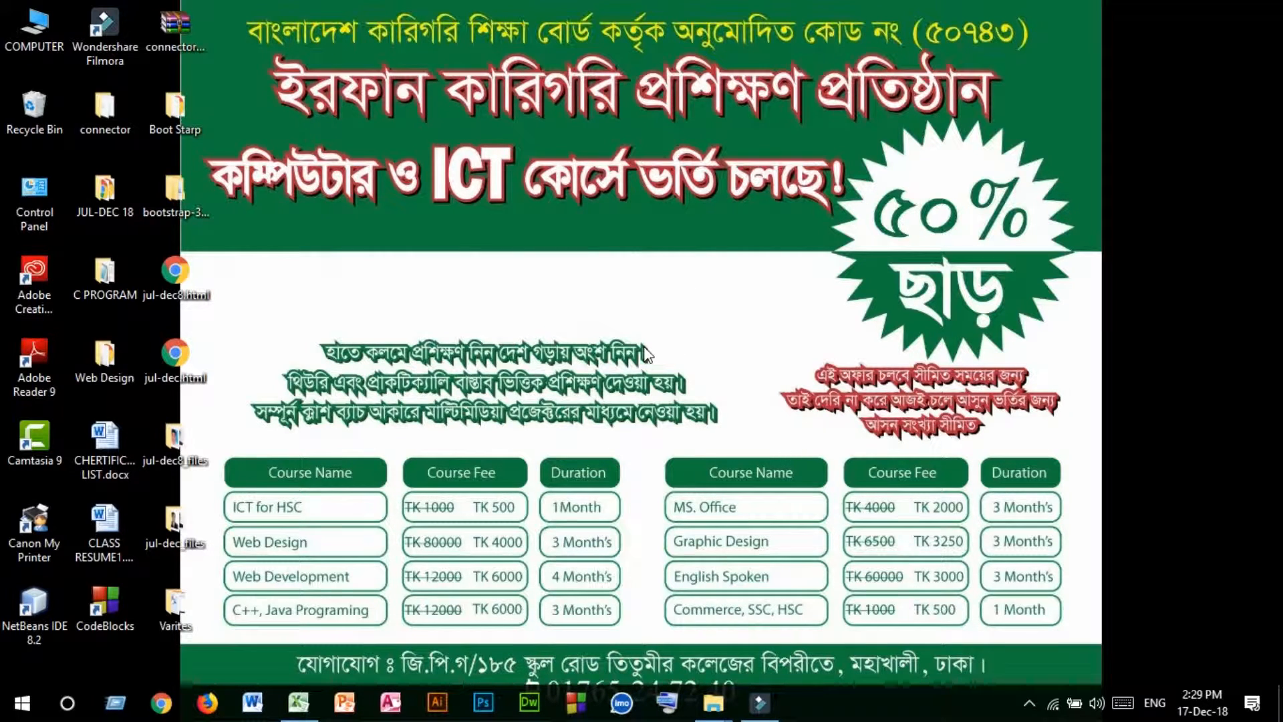
Step: Switch to the Sales_invoice1.xlsx workbook in Excel and select empty cell J1 beside the invoice
left_click(298, 702)
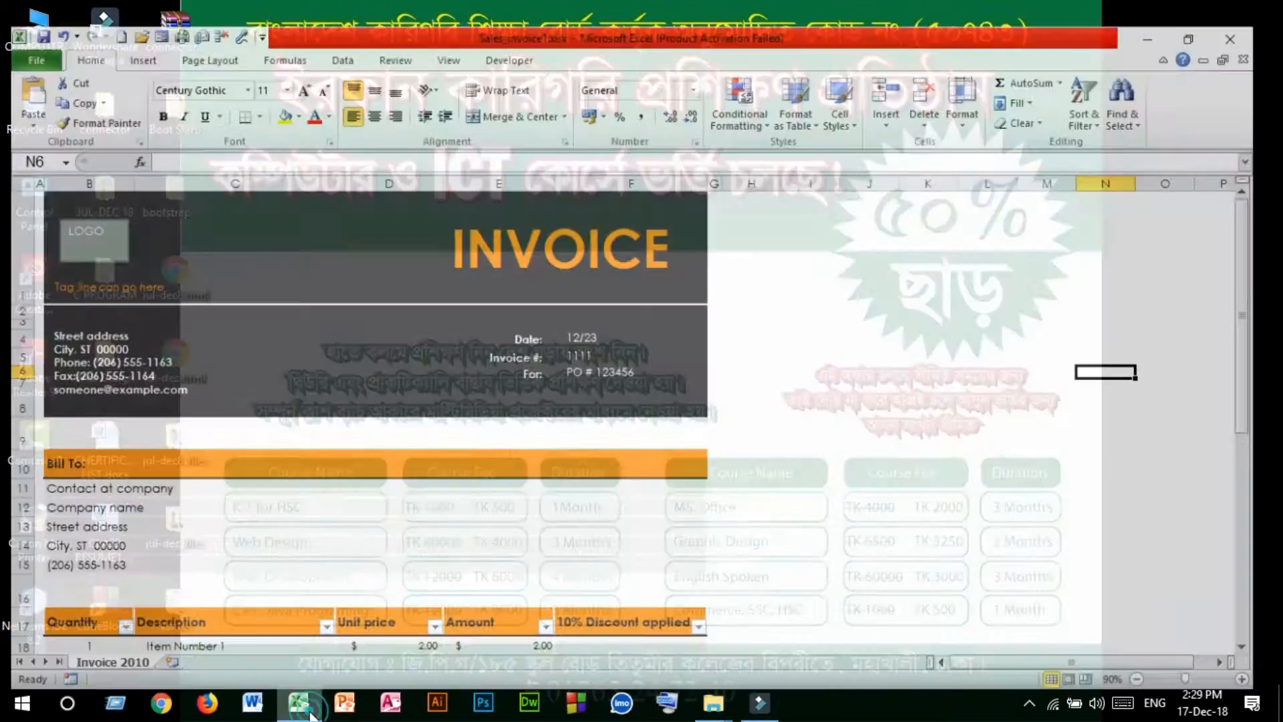
left_click(766, 342)
left_click(893, 317)
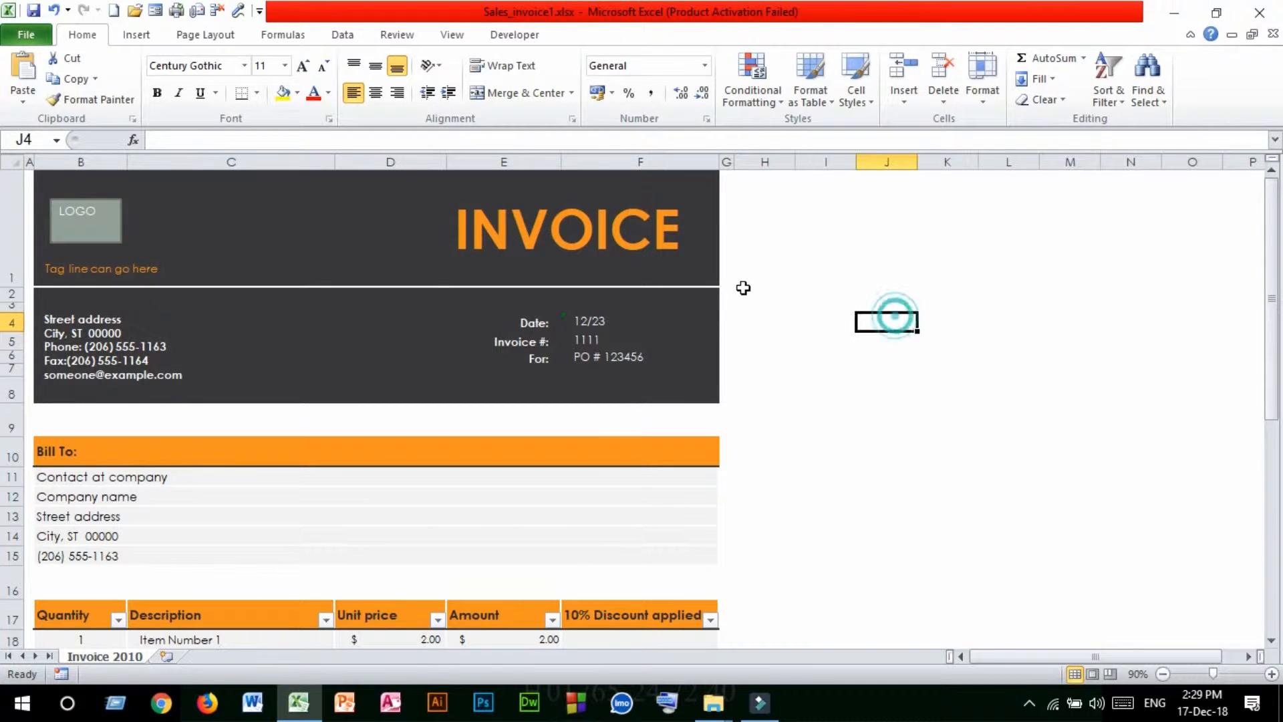
left_click(838, 214)
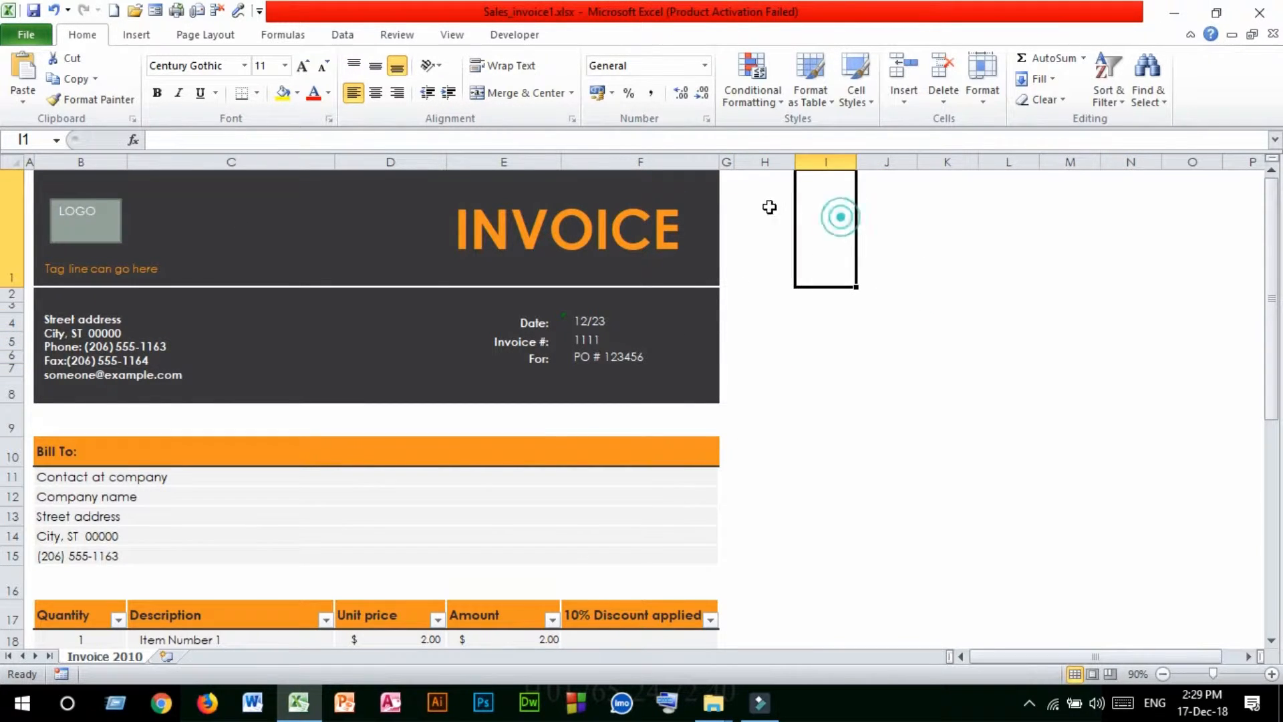
left_click(767, 191)
left_click(859, 230)
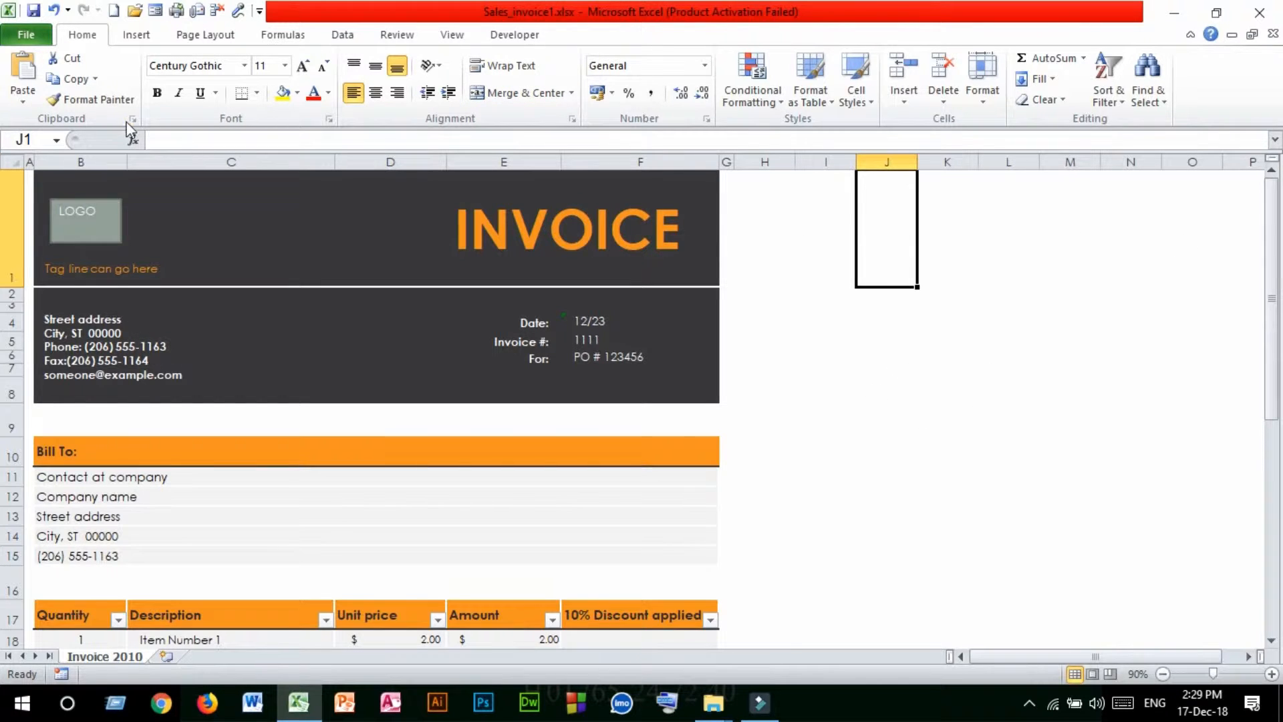
Step: Insert the picture flogo.png from the Picture folder on the SOFTWARE (D:) drive
left_click(129, 37)
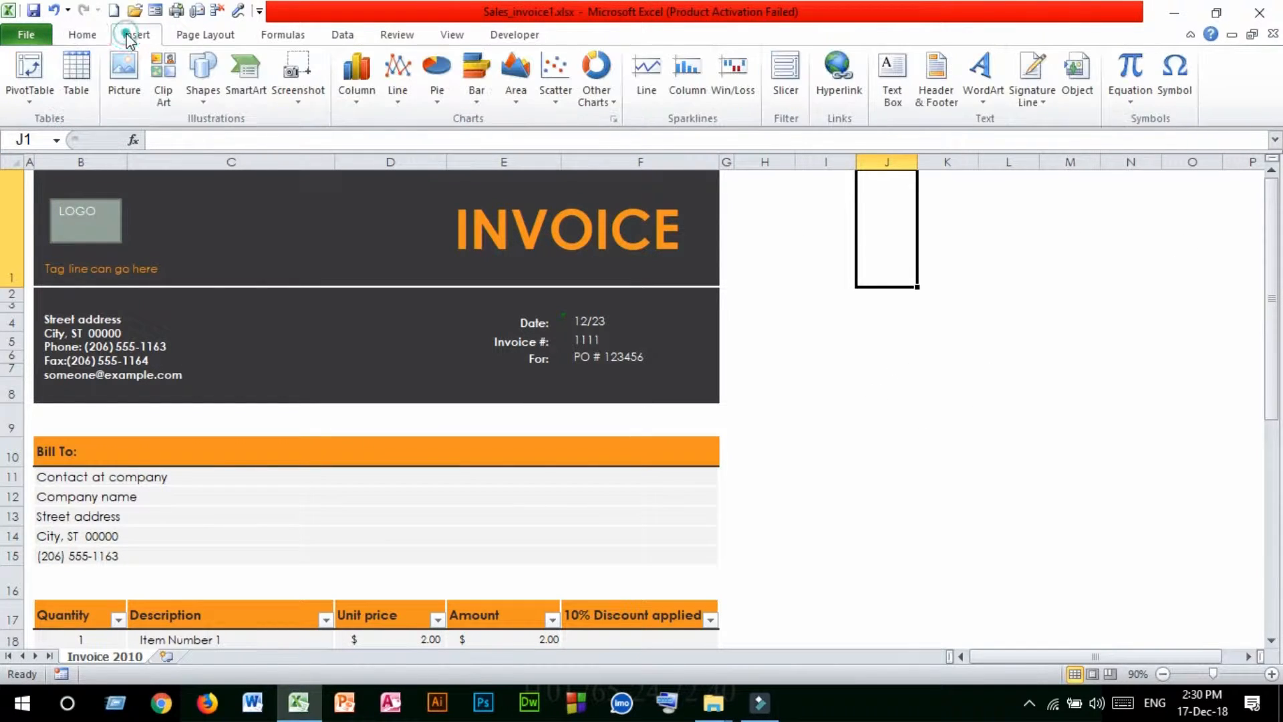
left_click(123, 71)
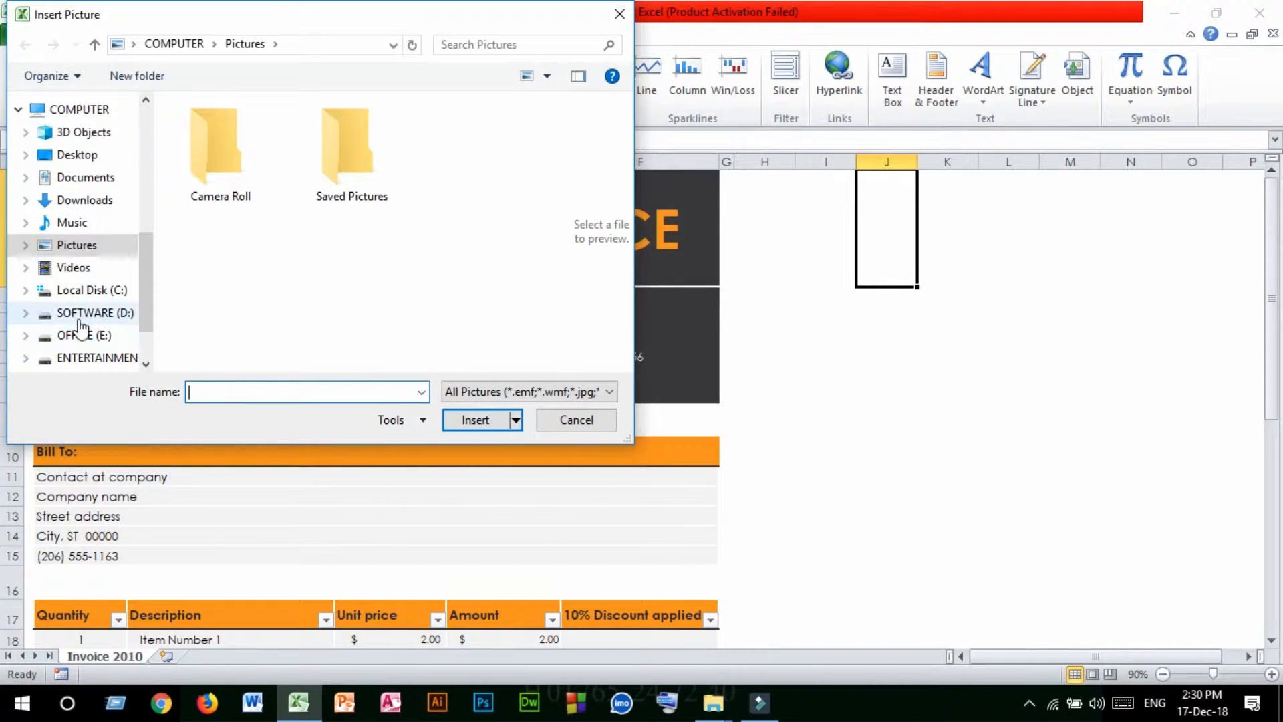
left_click(103, 314)
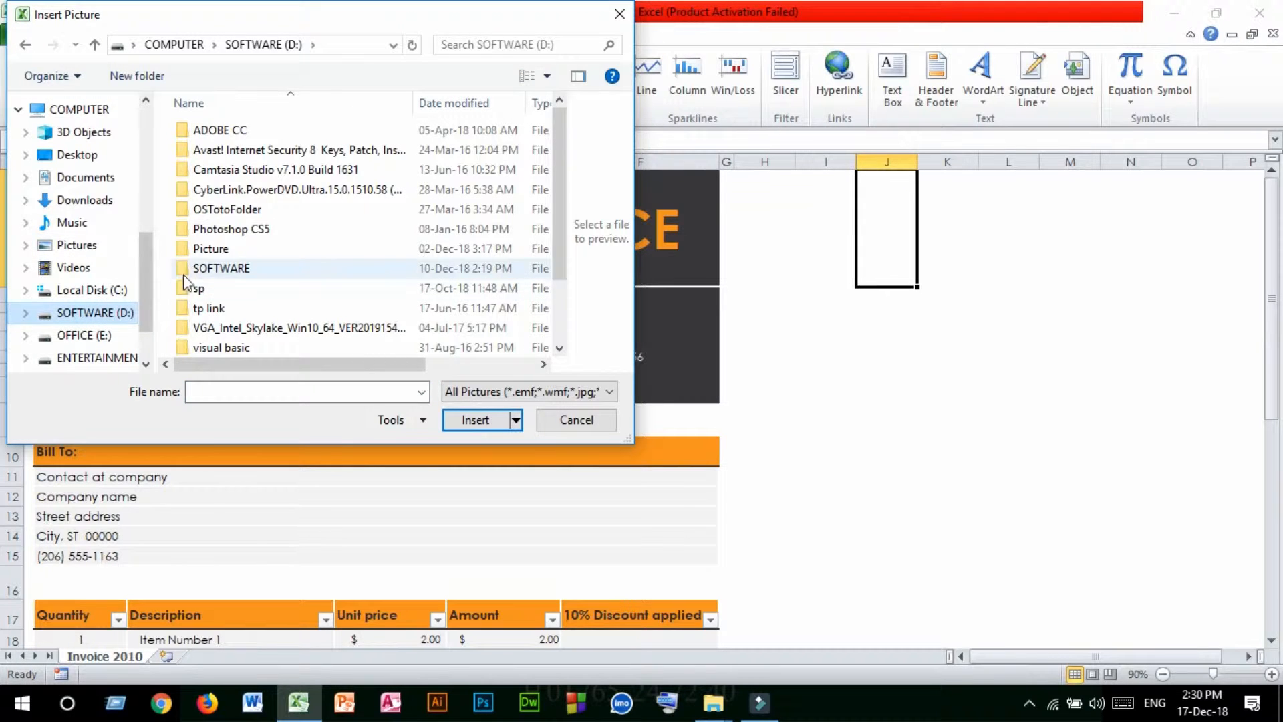
double_click(200, 249)
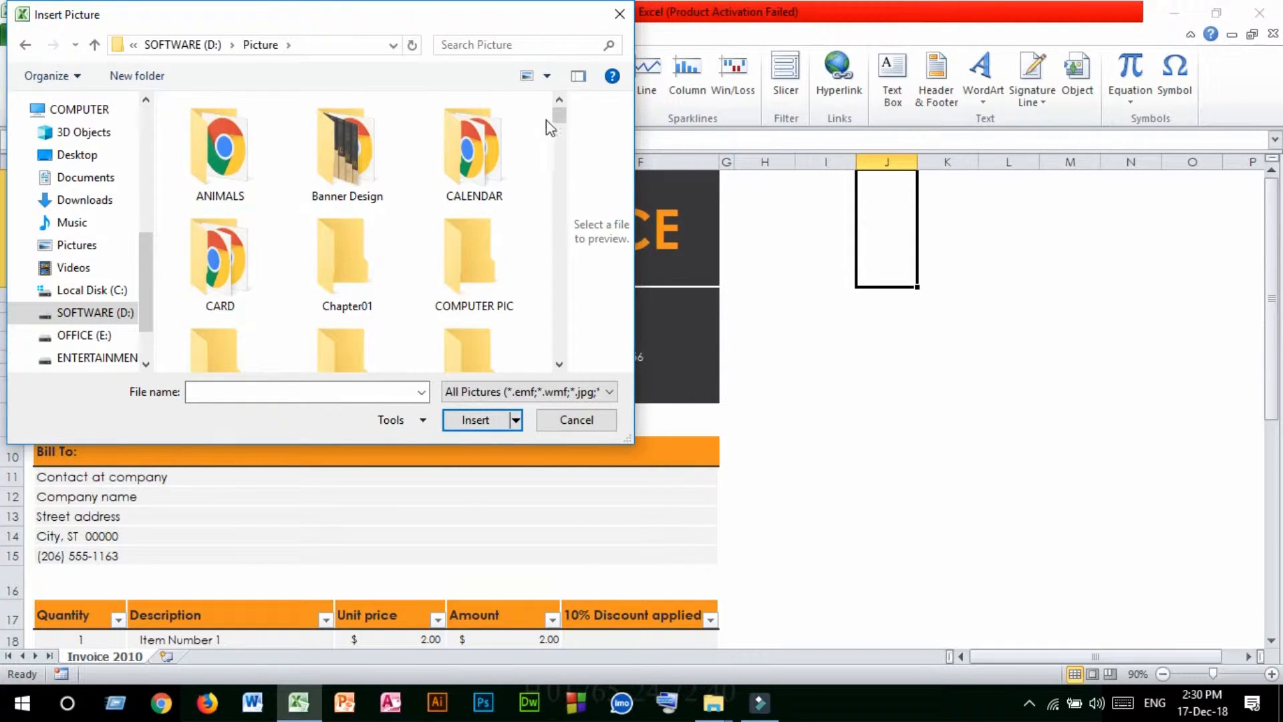
left_click_drag(558, 117, 581, 234)
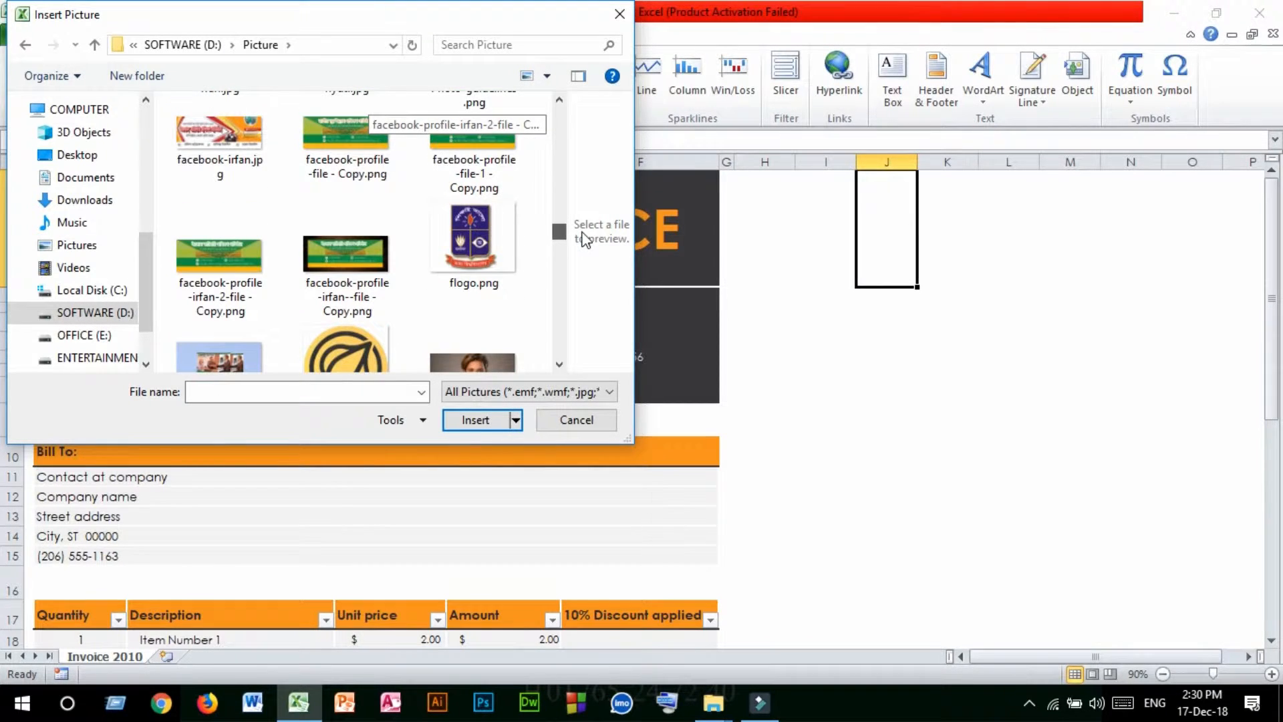
left_click(510, 241)
left_click(476, 421)
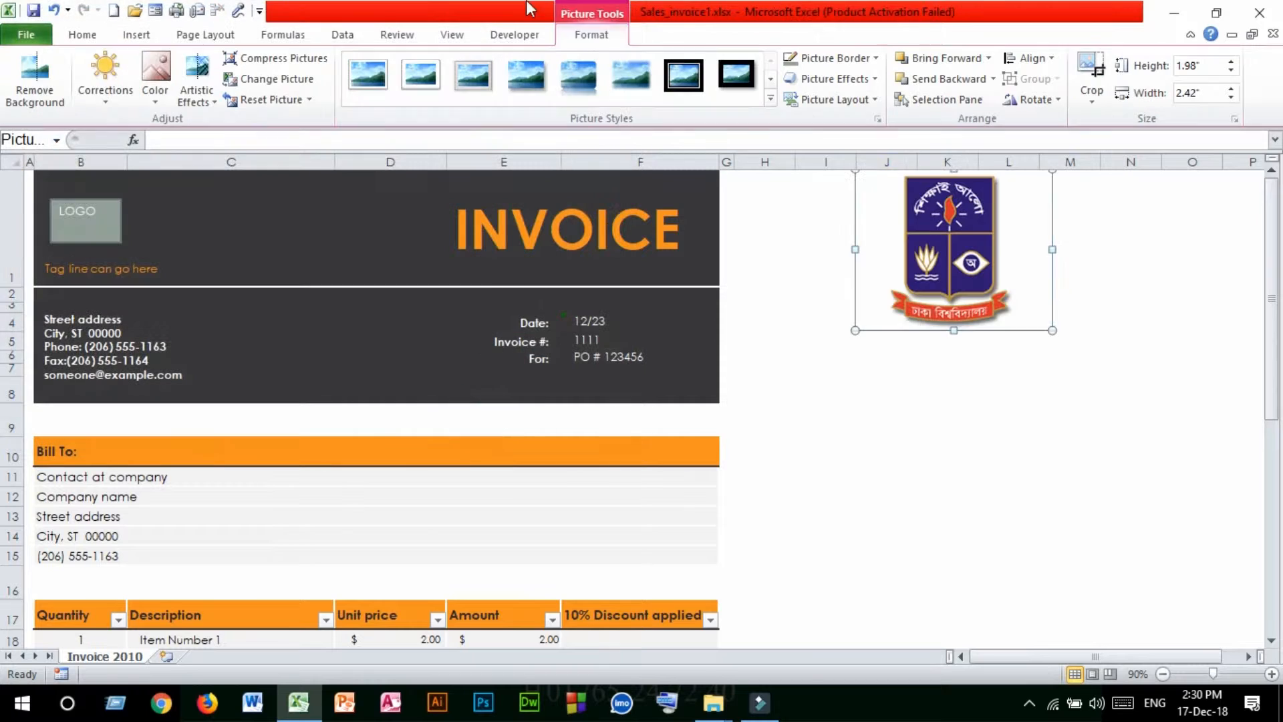
Step: Replace the LOGO placeholder in the invoice header with the inserted crest picture, shrunk to fit above the tag line
left_click_drag(899, 194, 140, 194)
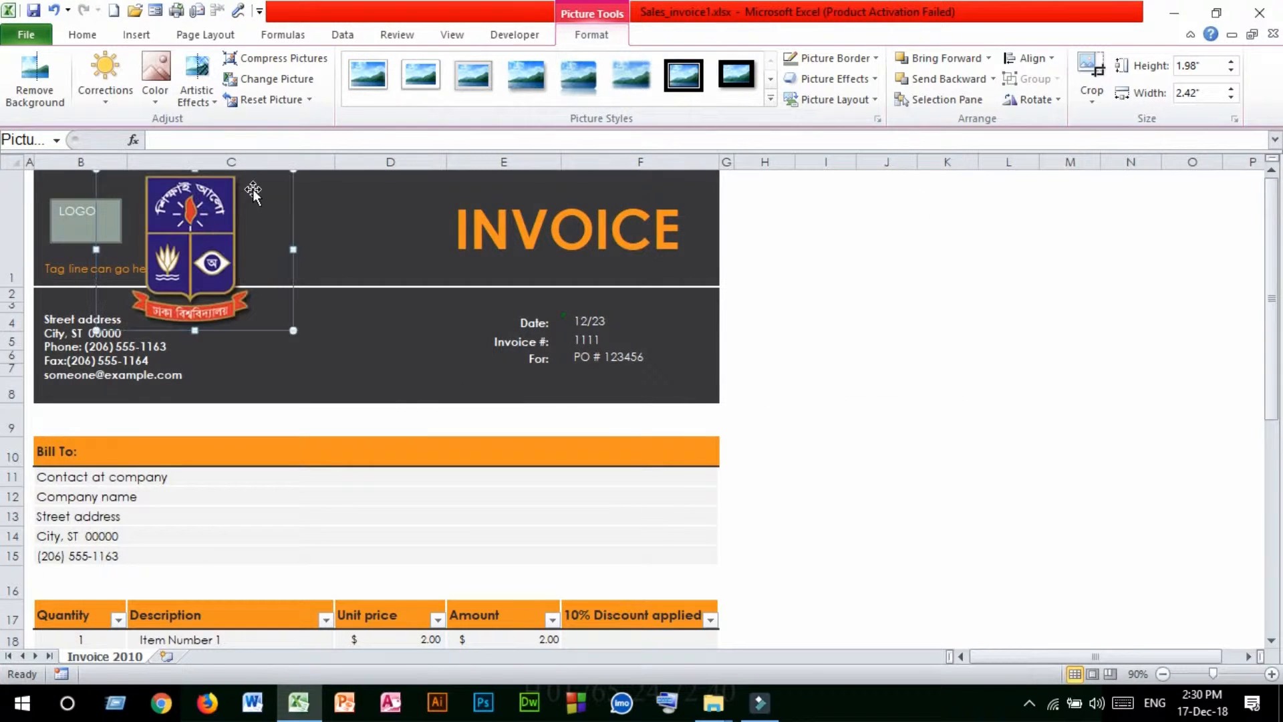
left_click(293, 334)
left_click(211, 293)
left_click_drag(292, 330, 94, 228)
left_click(51, 230)
key("Delete")
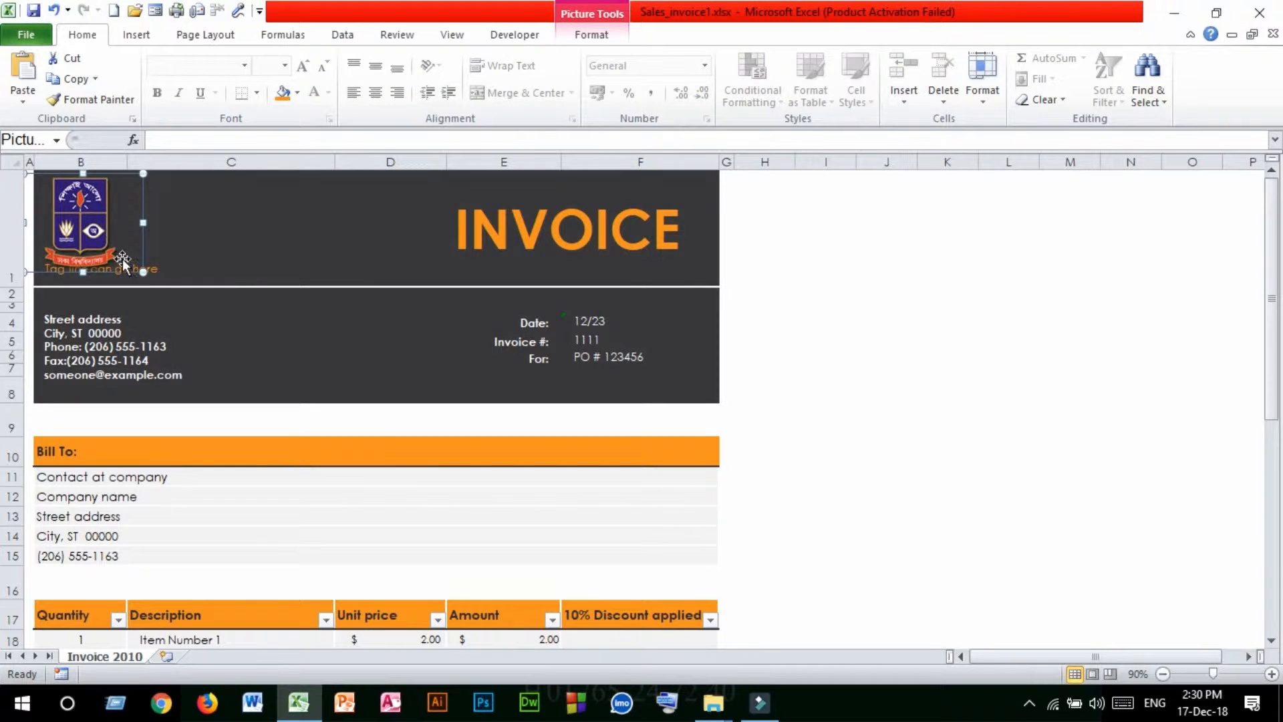
left_click_drag(143, 271, 87, 217)
left_click(272, 235)
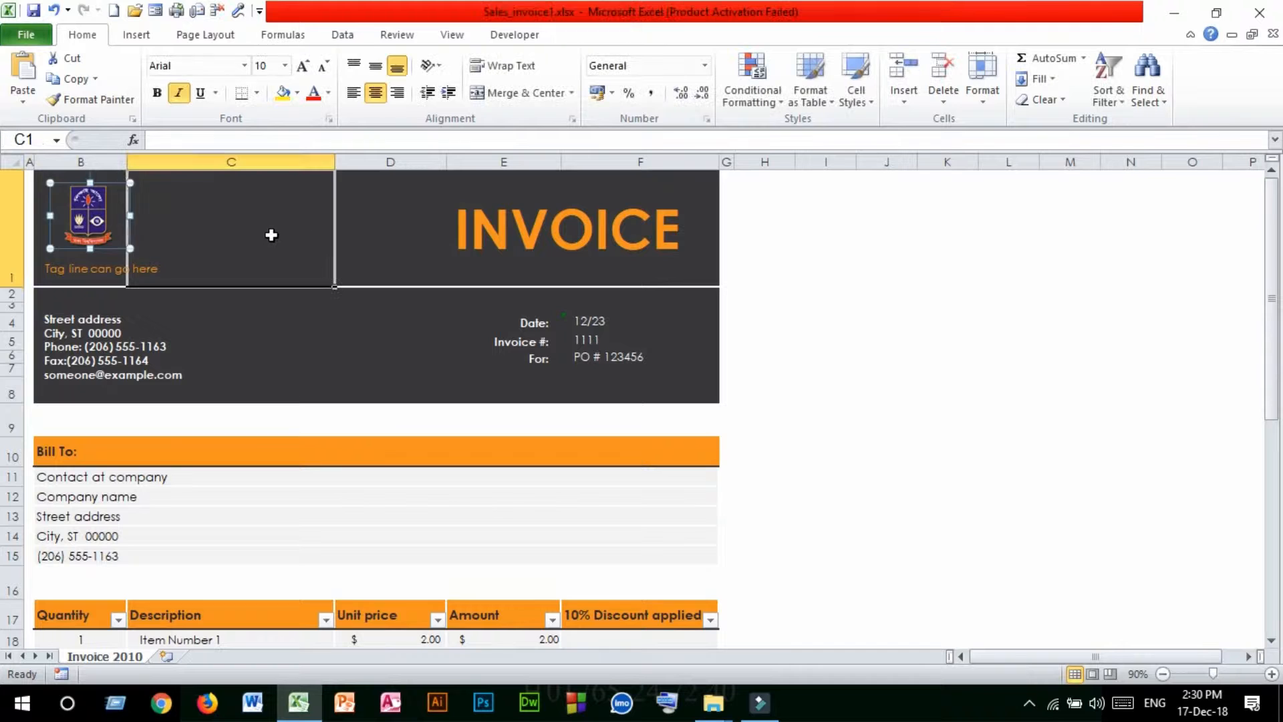
left_click(806, 251)
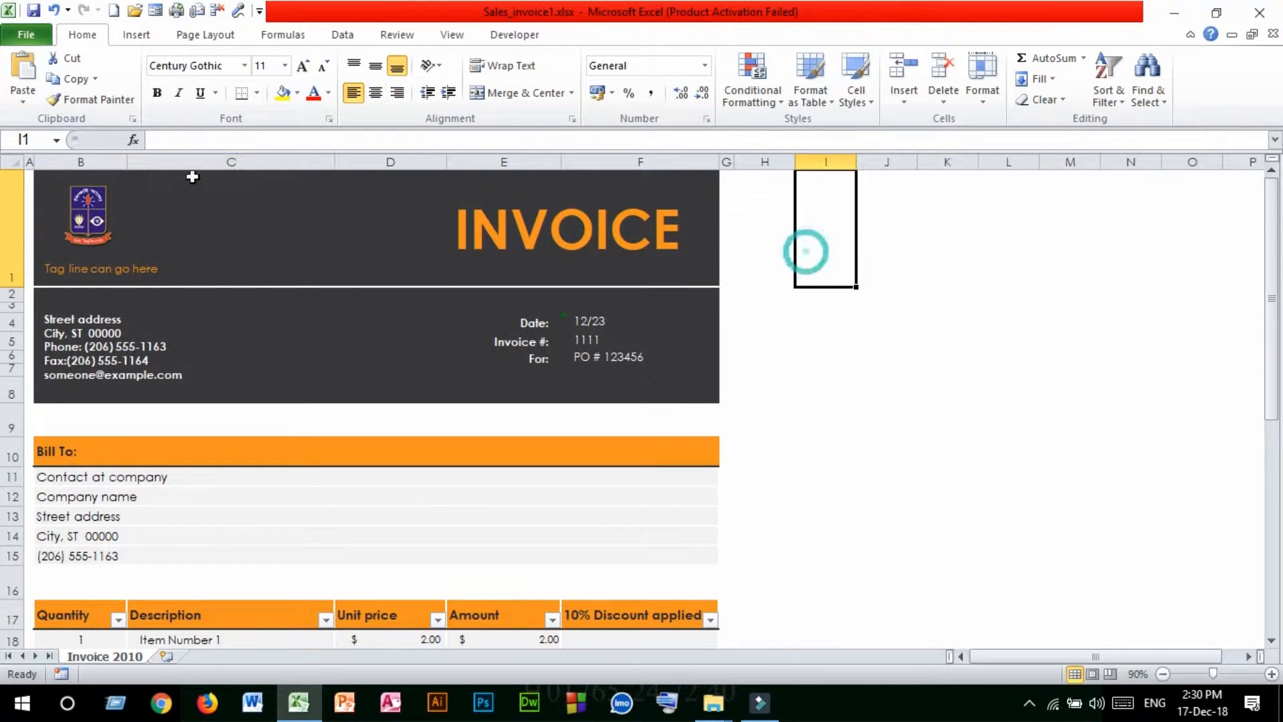
Step: Draw a Snip and Round Single Corner Rectangle about 4.14 inches wide and 0.86 inches high beside the invoice
left_click(136, 35)
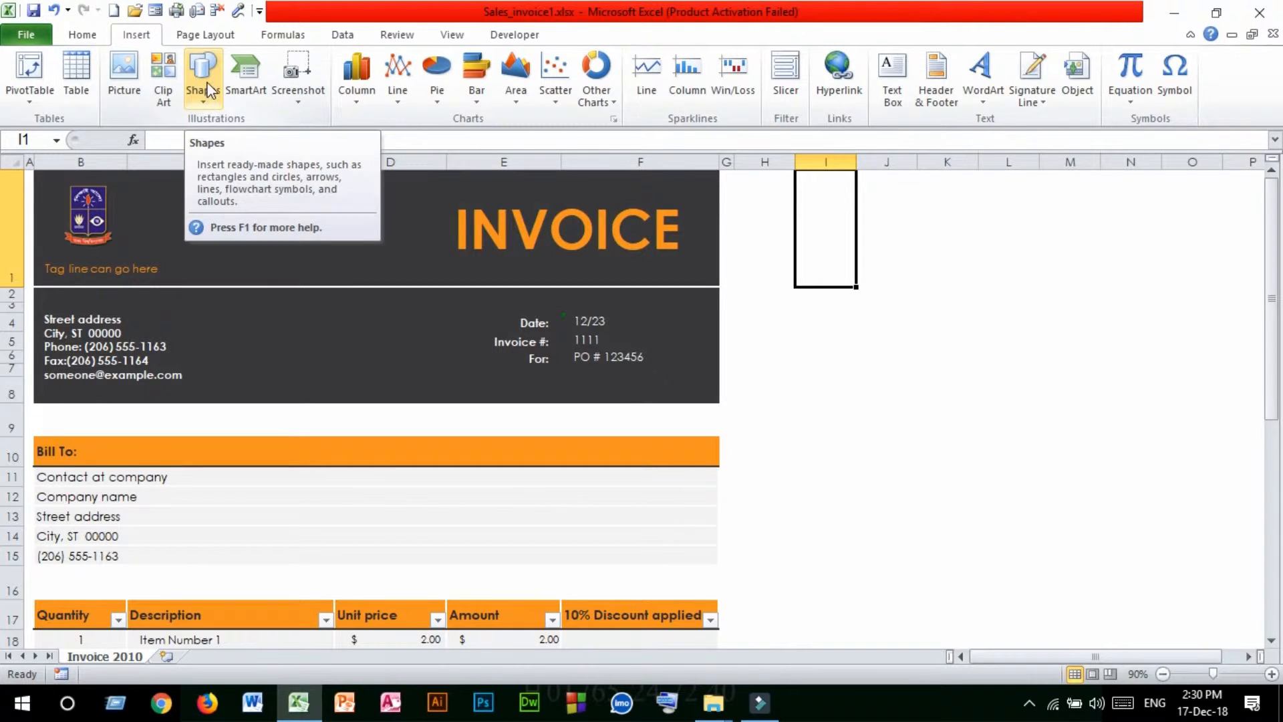
left_click(201, 105)
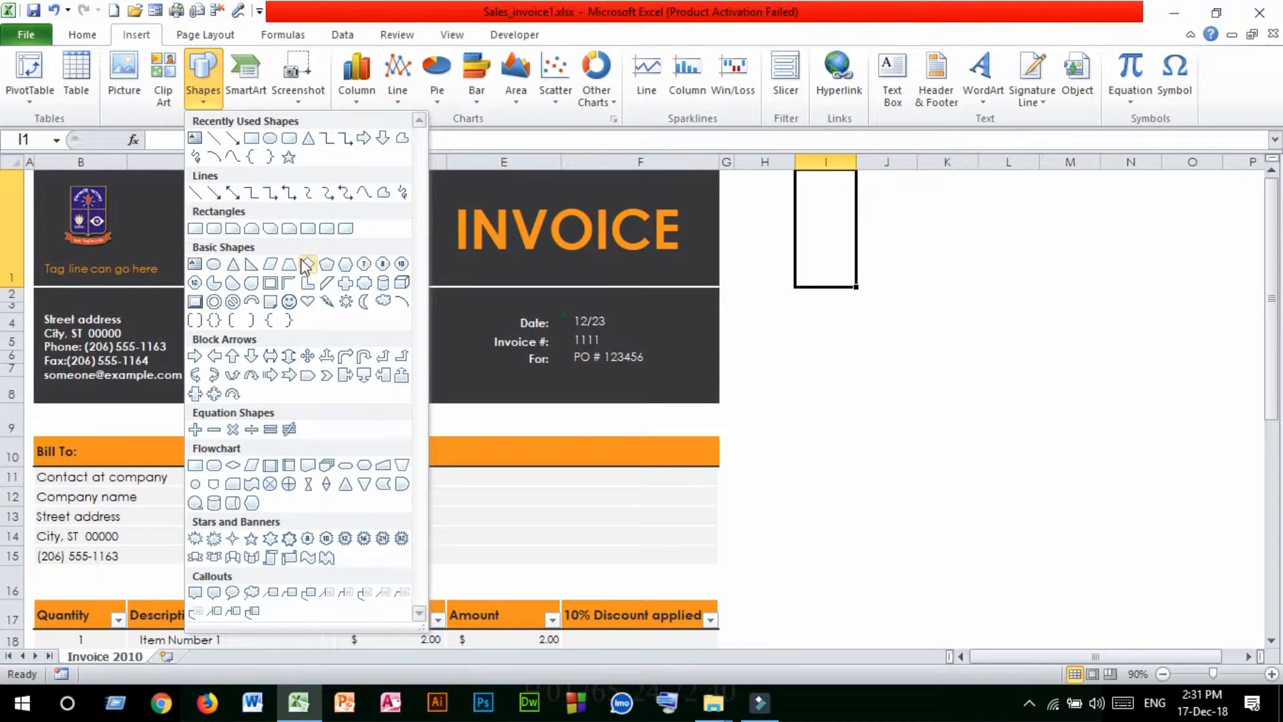
left_click(287, 231)
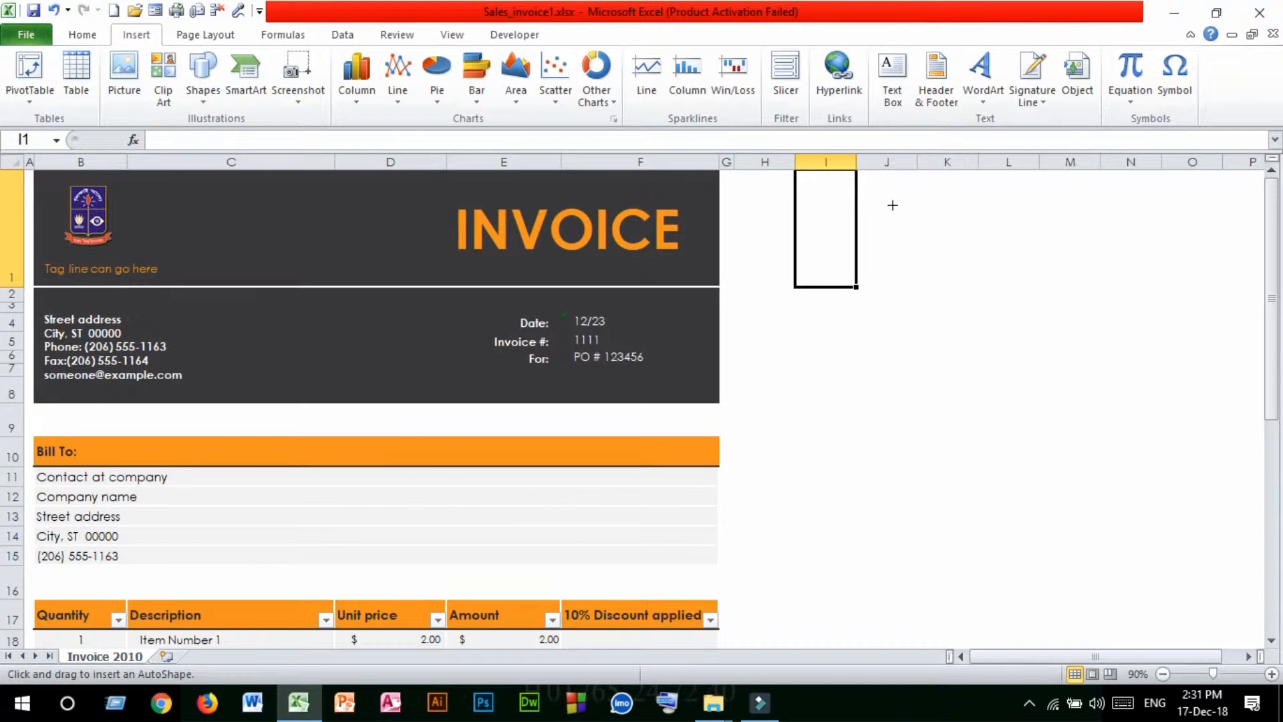
mouse_move(893, 205)
left_mouse_down()
mouse_move(980, 263)
mouse_move(1229, 307)
left_mouse_up()
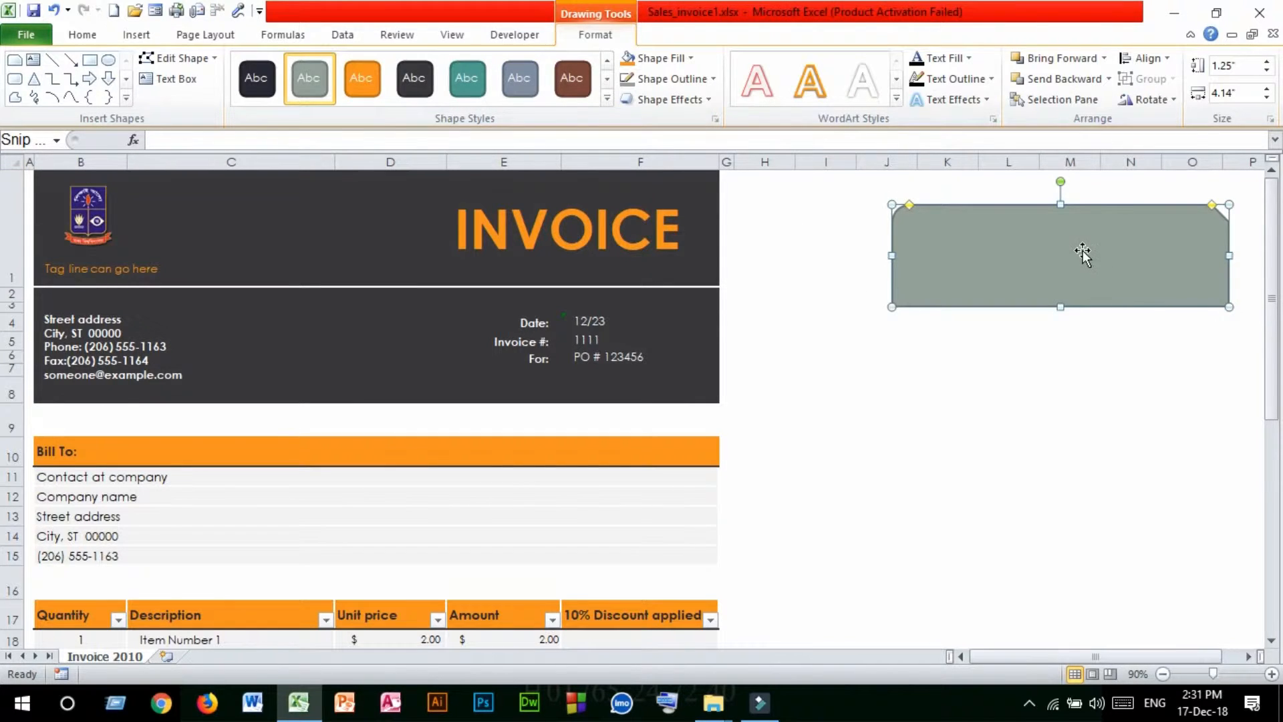
left_click_drag(1060, 204, 1046, 245)
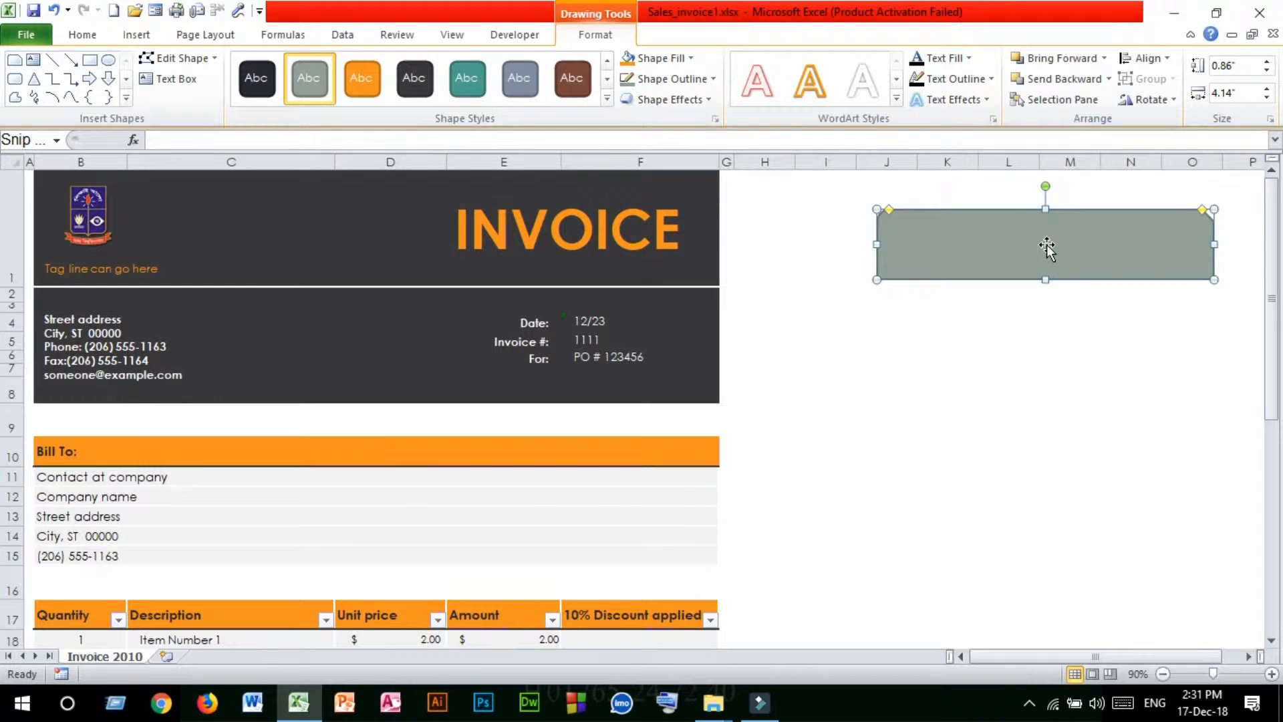
Step: Add the text INVOICE to the new shape and enlarge it to 28 points
type("INVOICE")
double_click(941, 226)
left_click(82, 35)
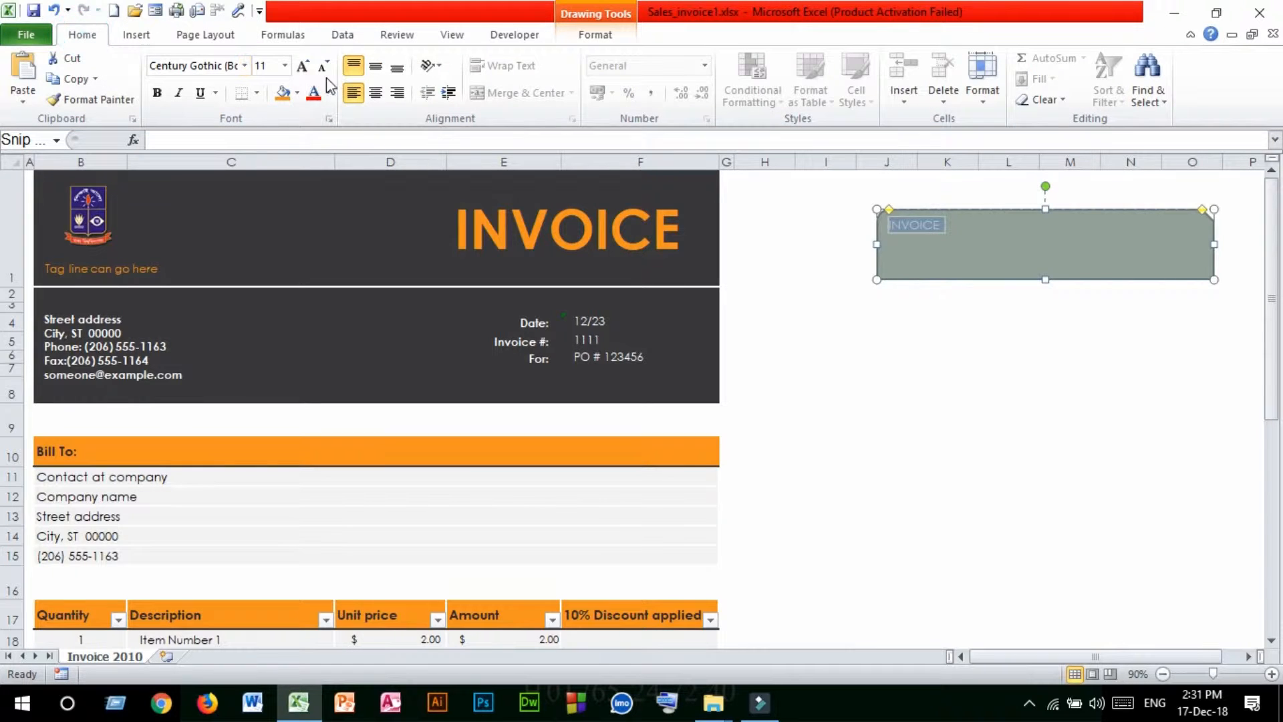
left_click(302, 65)
left_click(302, 64)
left_click(303, 65)
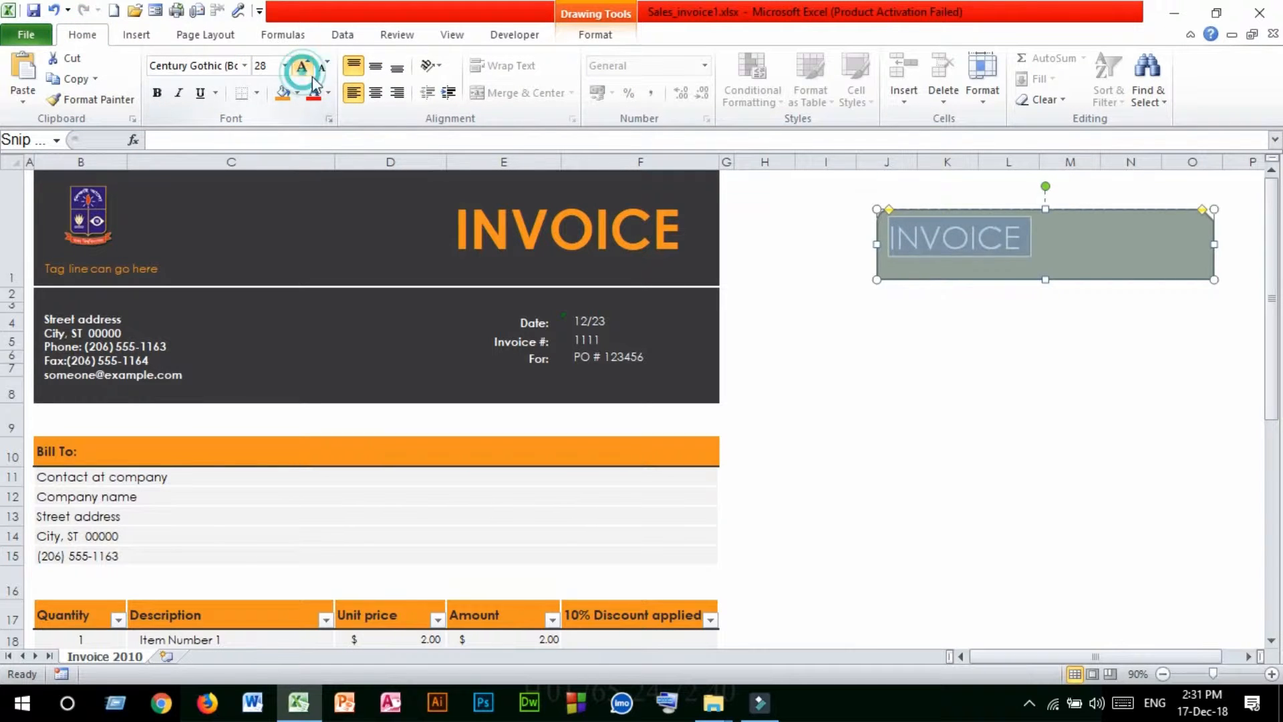
Step: Centre the shape's INVOICE text both vertically and horizontally
left_click(375, 66)
left_click(376, 93)
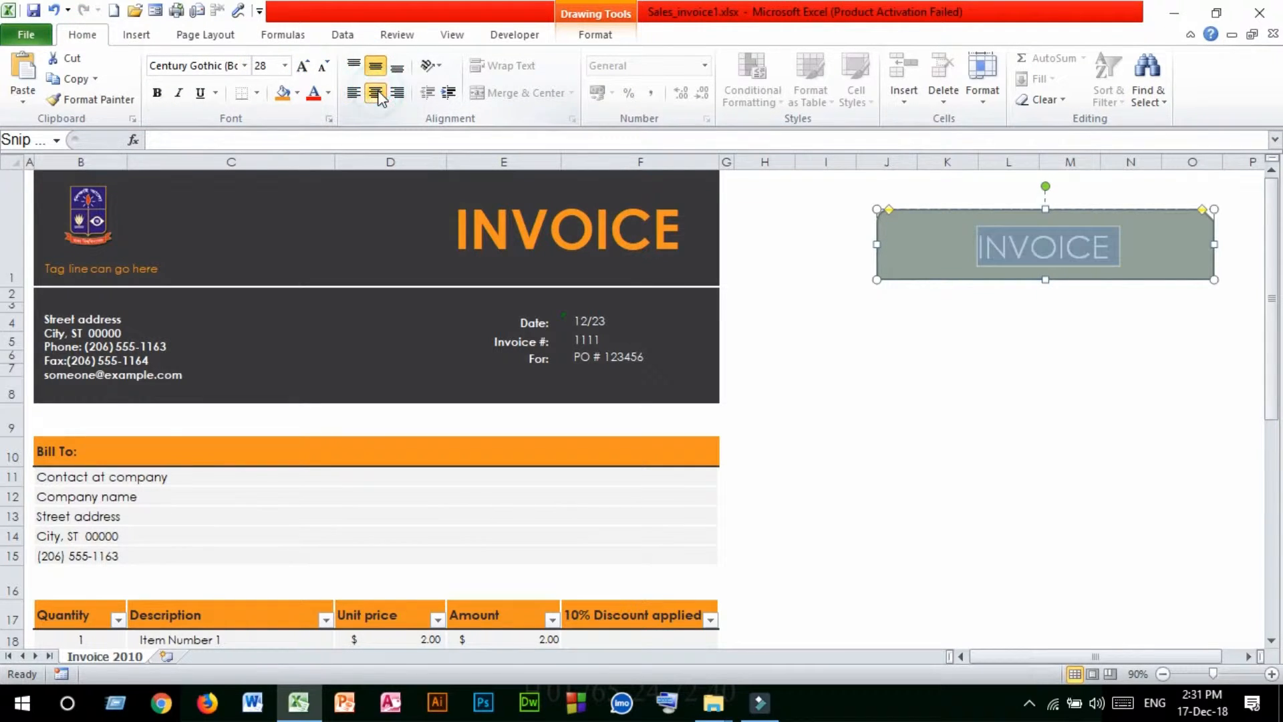
left_click(1007, 354)
left_click(991, 267)
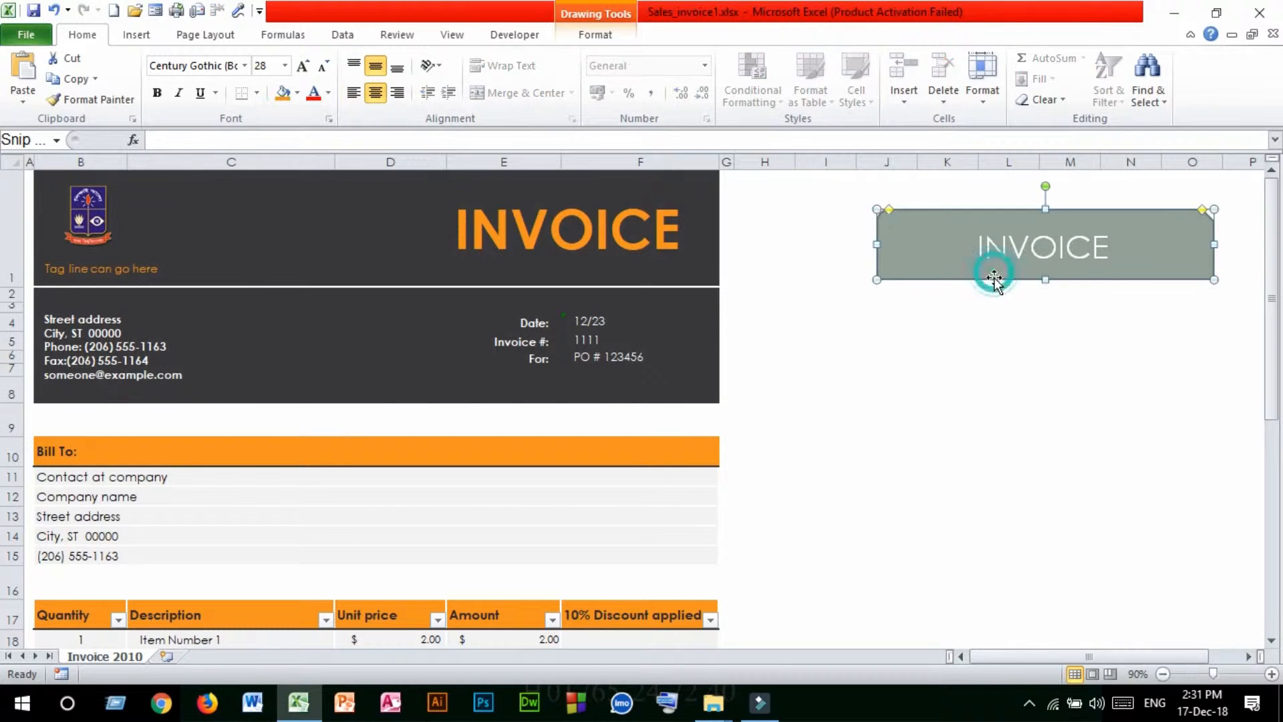
Step: Clear the INVOICE title from cell E1 and move the INVOICE shape into its place in the dark header
left_click(472, 233)
double_click(473, 233)
left_click_drag(461, 234, 757, 229)
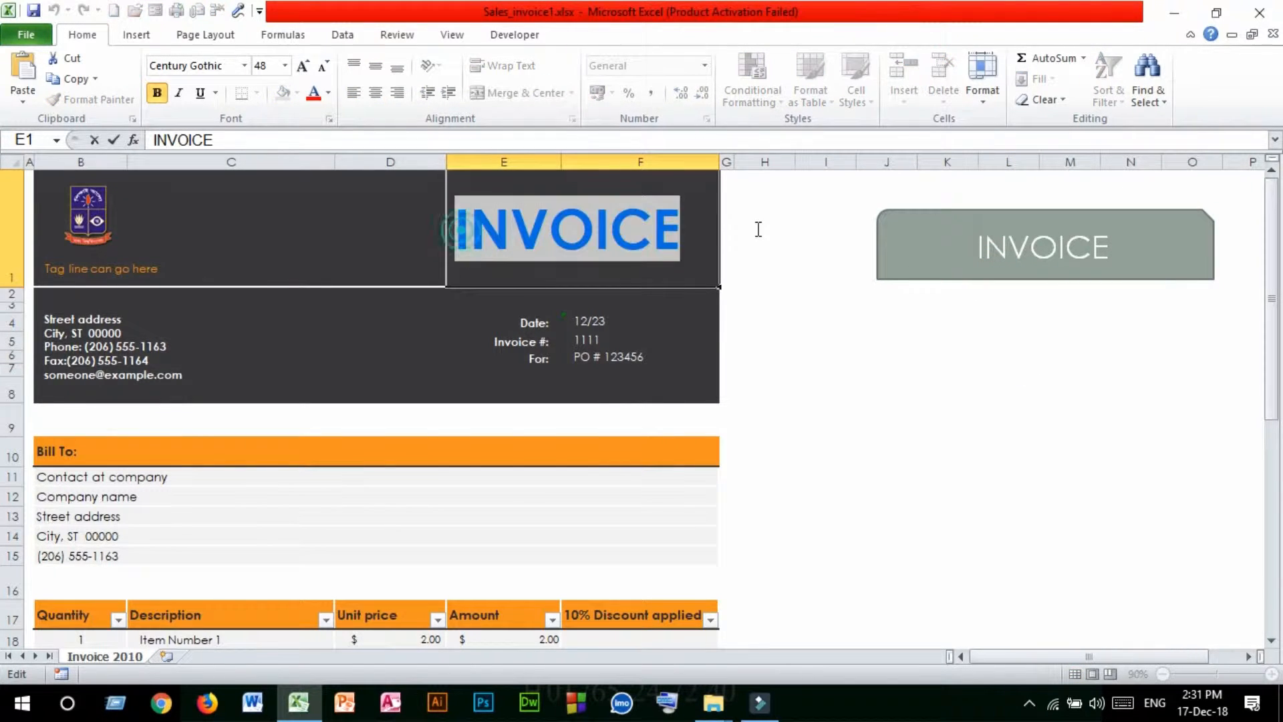
key("Delete")
left_click(985, 257)
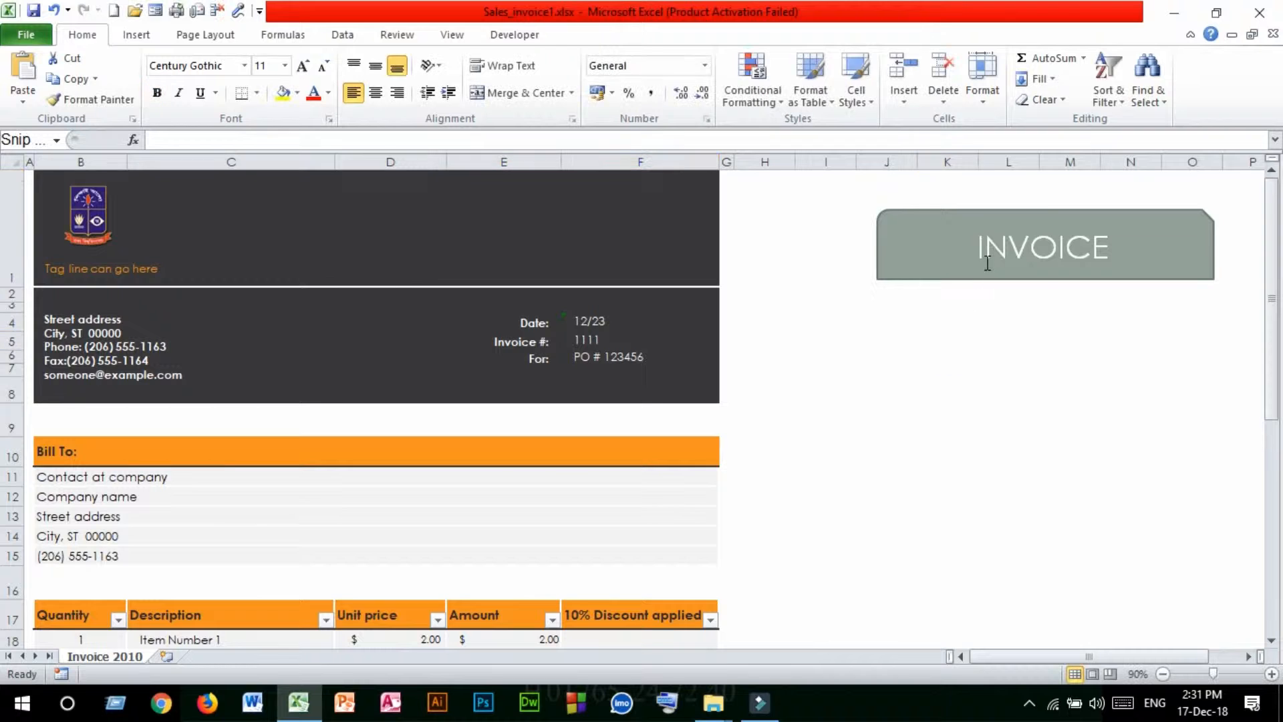
mouse_move(732, 275)
left_mouse_down()
mouse_move(430, 252)
mouse_move(614, 228)
left_mouse_up()
Step: Apply the orange shape style to the INVOICE shape and make its text bold
left_click(360, 78)
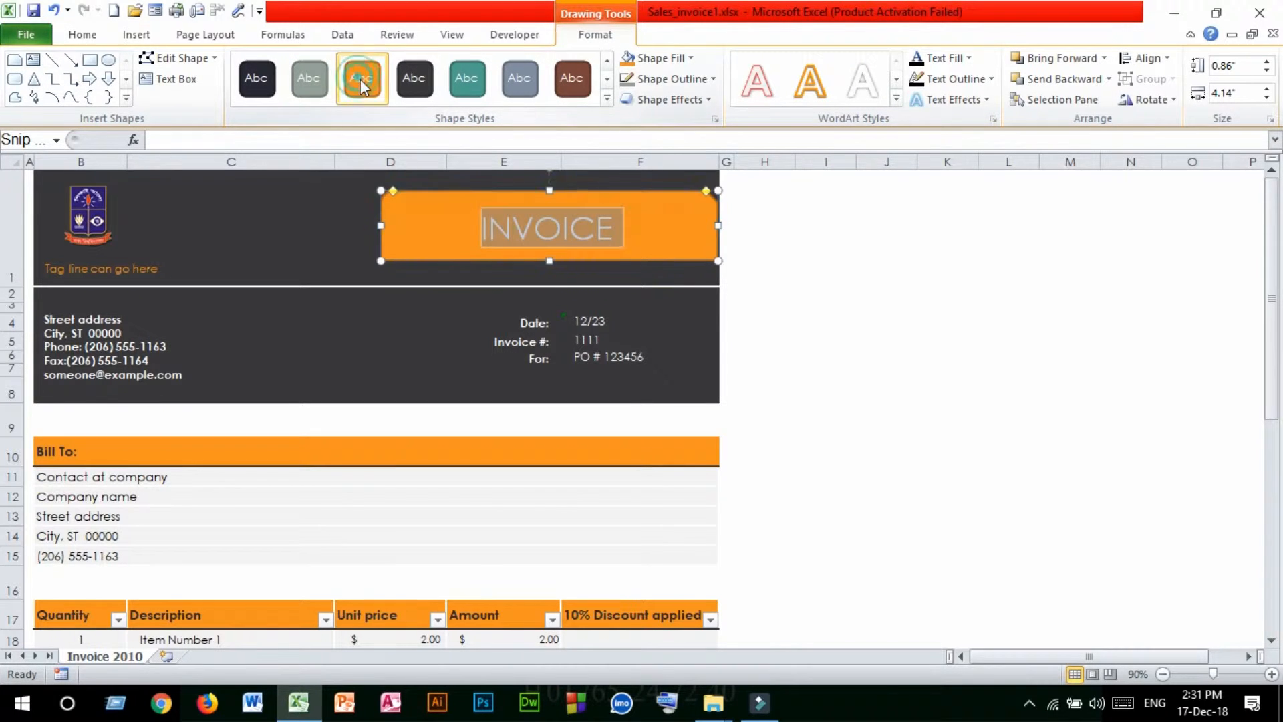
left_click(81, 35)
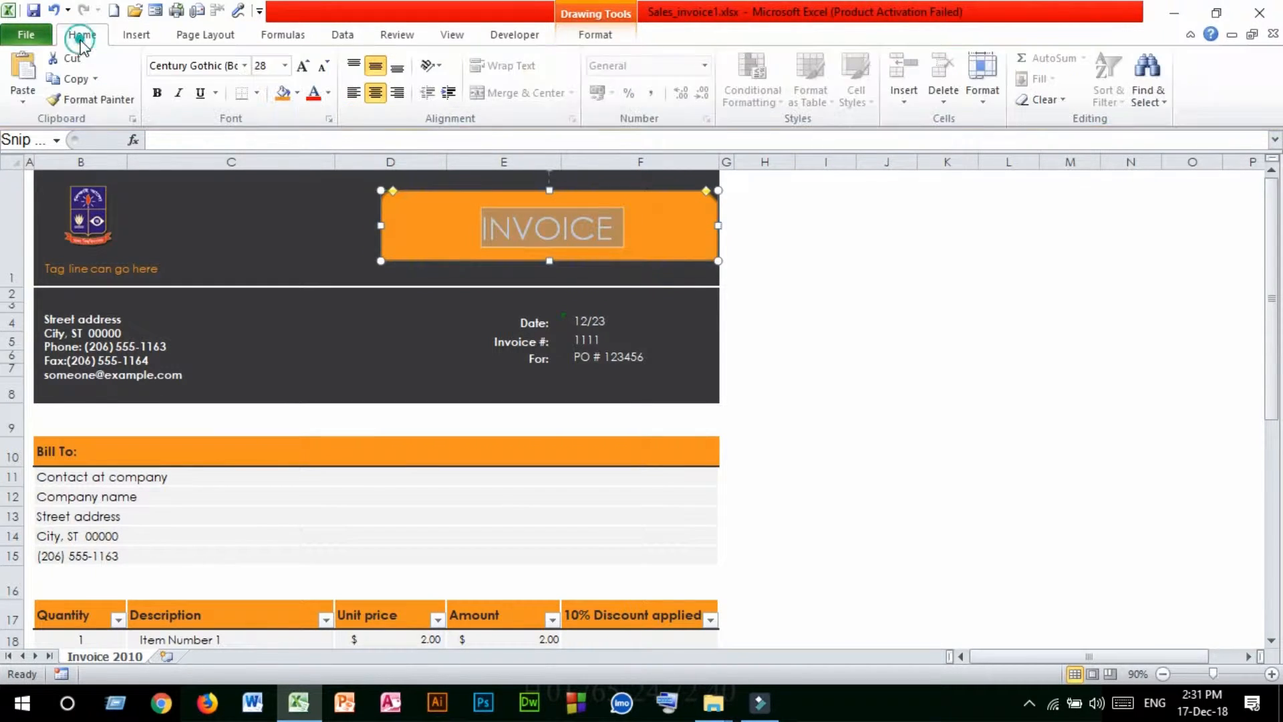
left_click(157, 93)
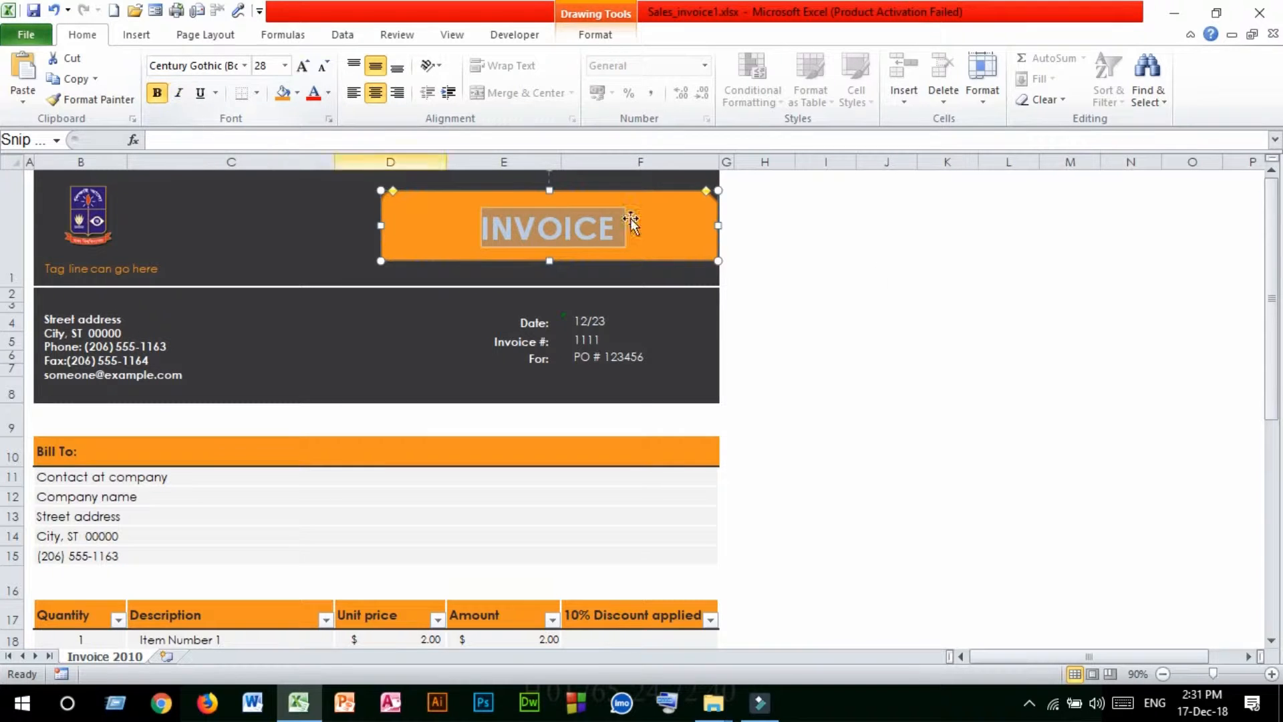
left_click(1006, 323)
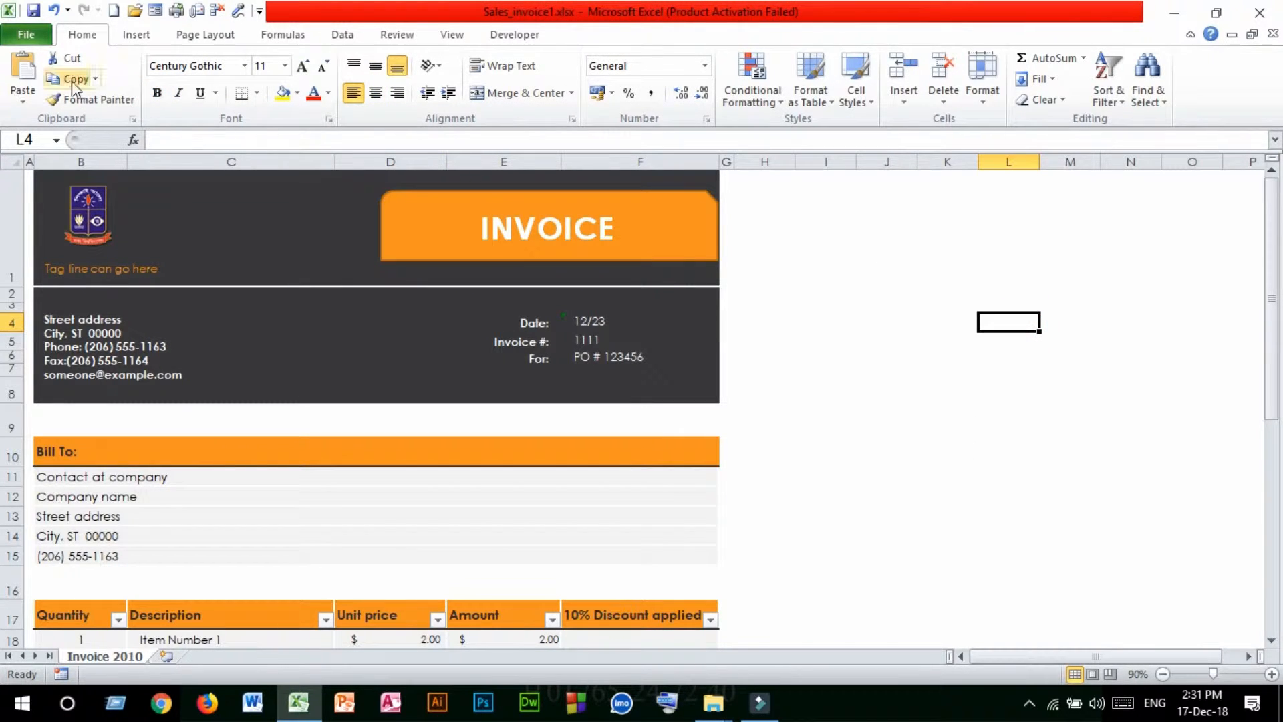
Step: Draw a heart shape about 1.92 inches high and 1.82 inches wide beside the invoice, and delete it
left_click(137, 35)
left_click(197, 104)
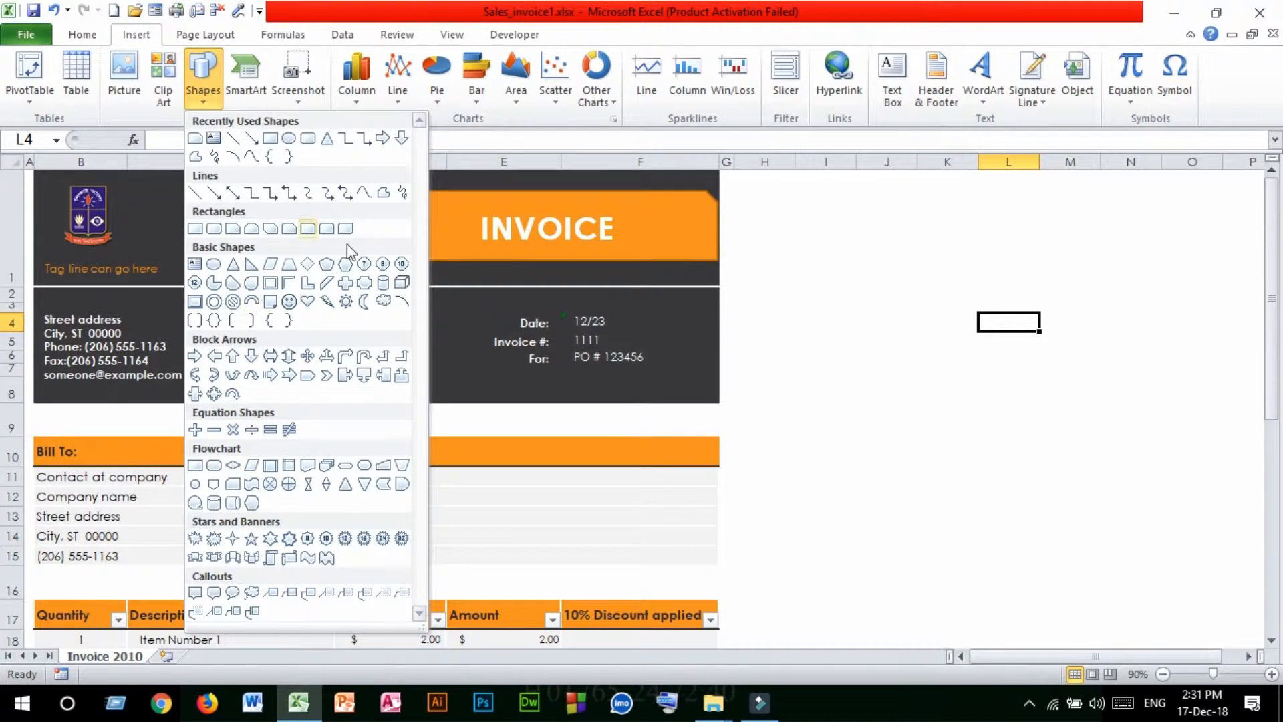
left_click(307, 301)
left_click_drag(875, 221, 1023, 378)
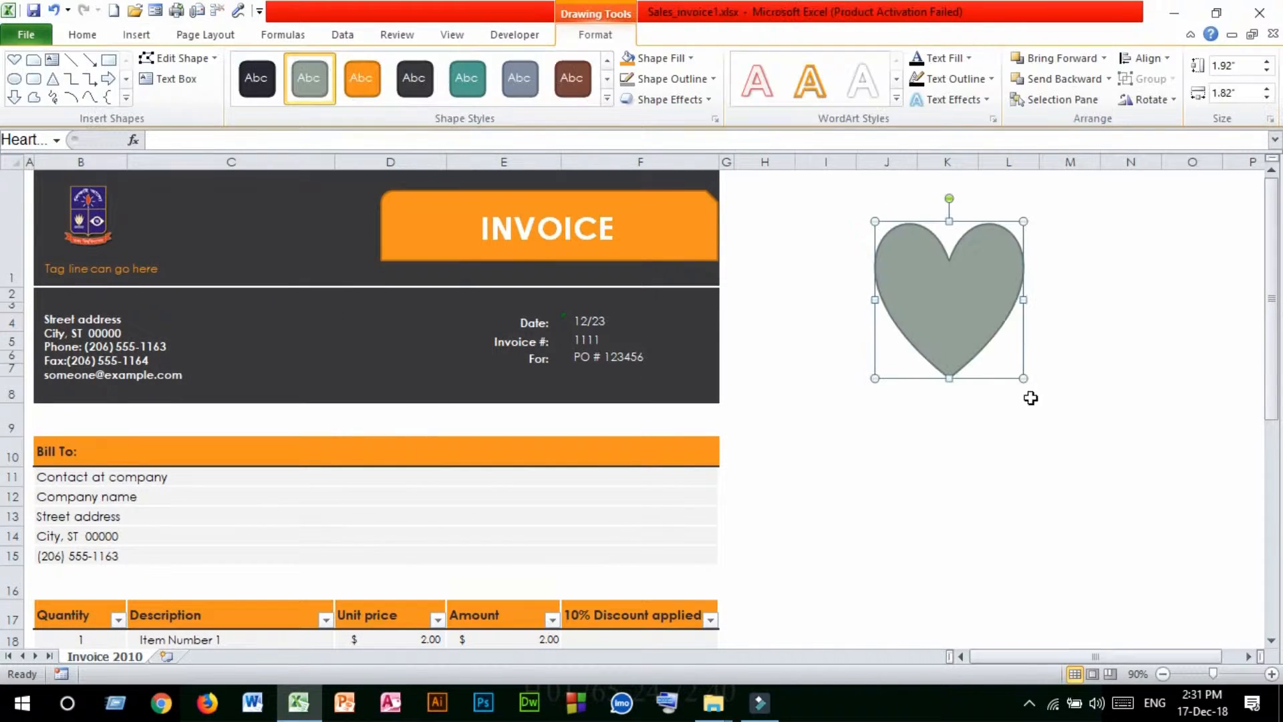
left_click(1003, 409)
left_click(961, 269)
key("Delete")
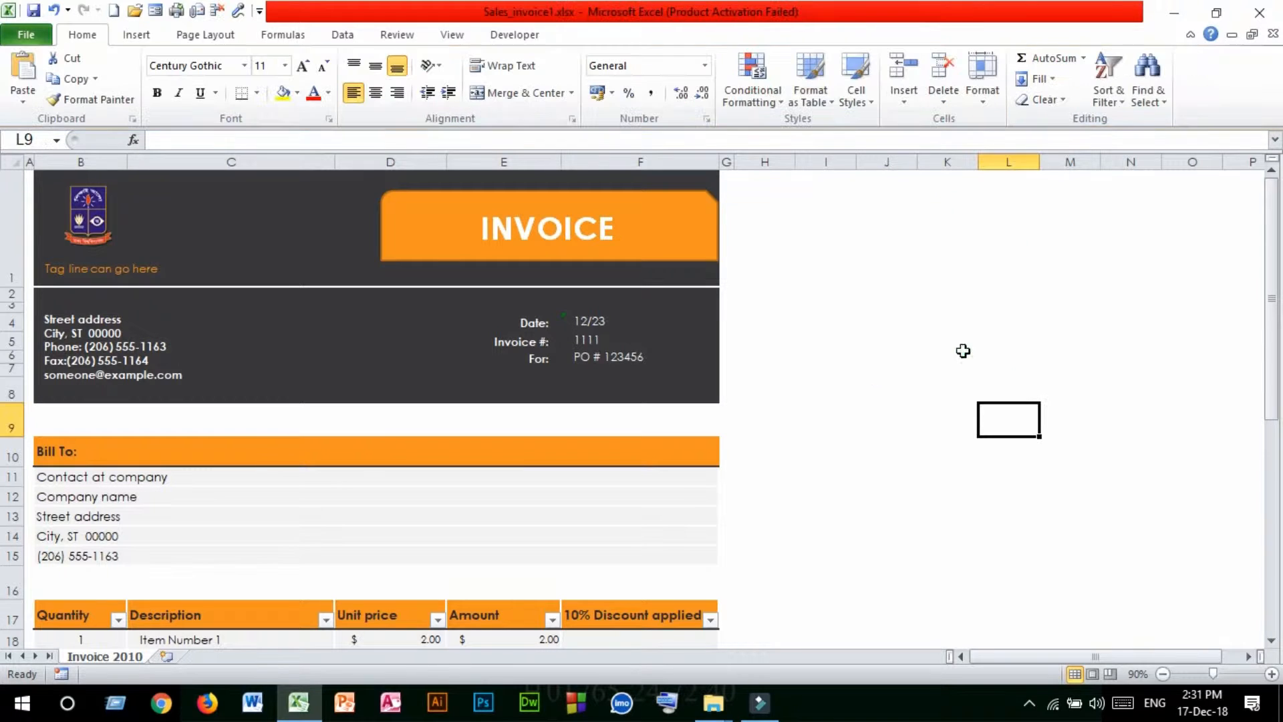
Step: Open the SmartArt graphic chooser and look through its List, Process, Cycle, Hierarchy, Relationship, Matrix and Pyramid layouts
left_click(142, 37)
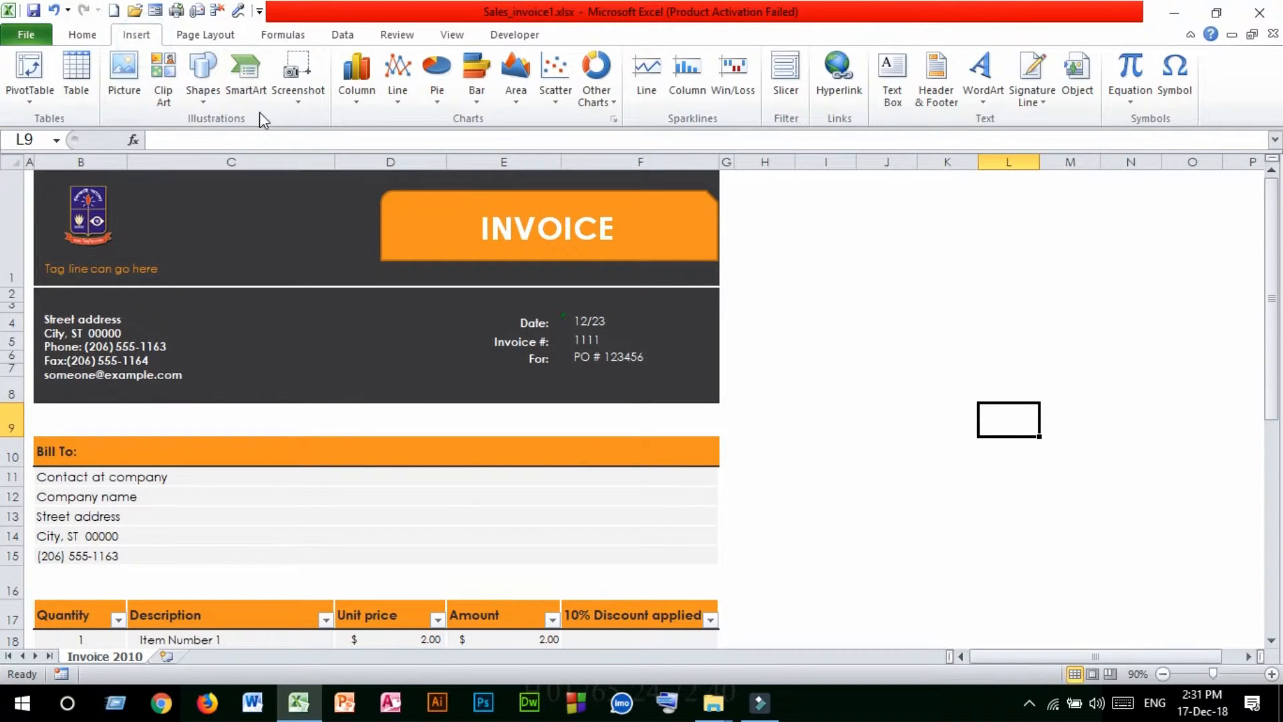
left_click(243, 81)
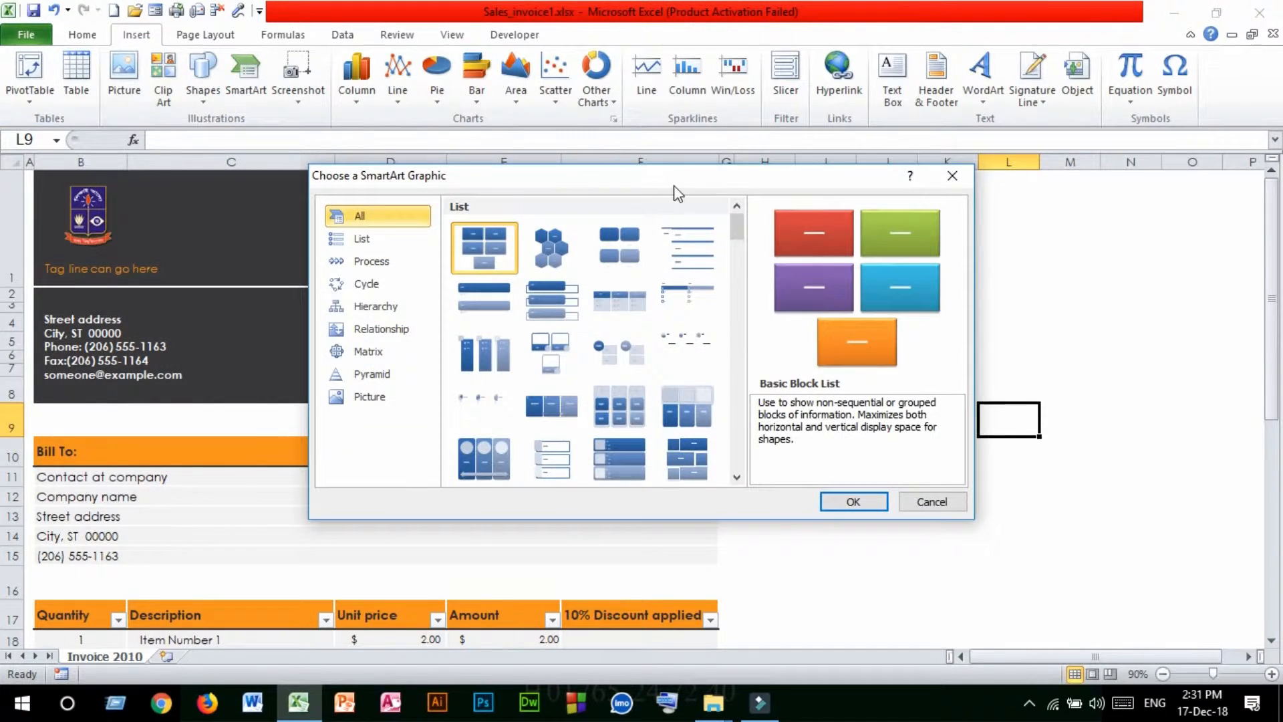
left_click_drag(675, 187, 443, 49)
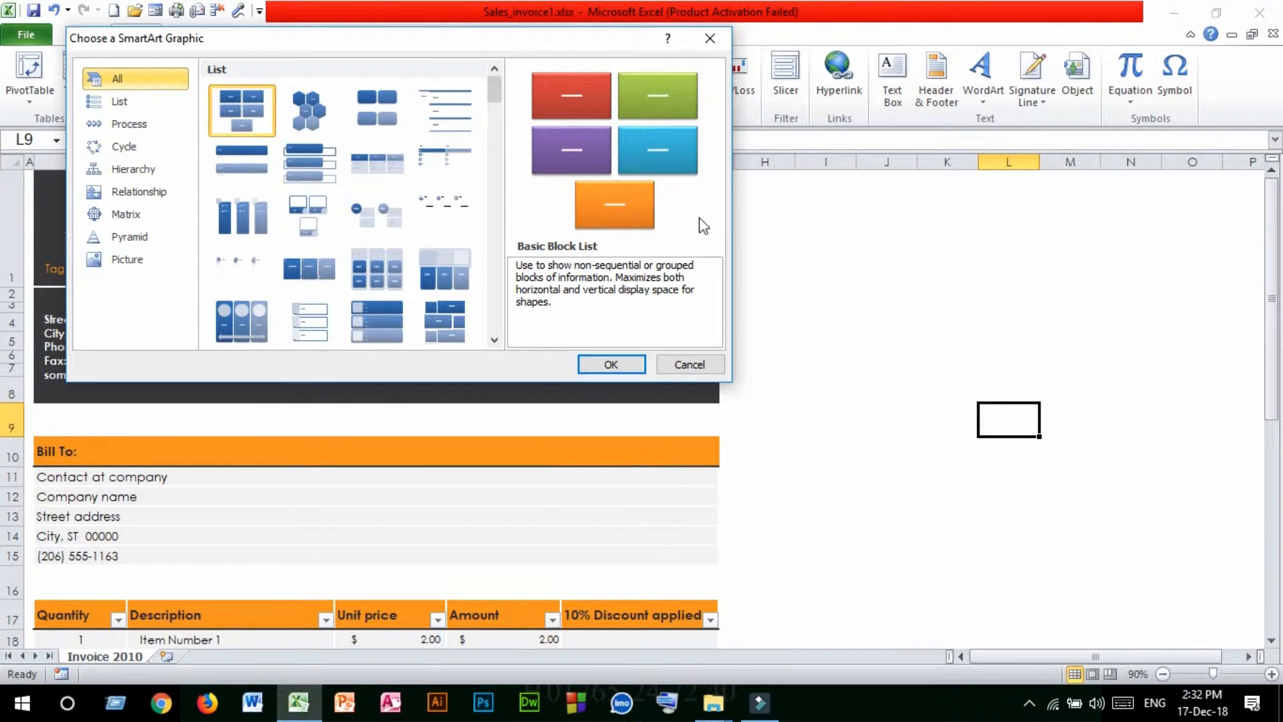
mouse_move(493, 90)
left_mouse_down()
mouse_move(493, 109)
mouse_move(491, 82)
left_mouse_up()
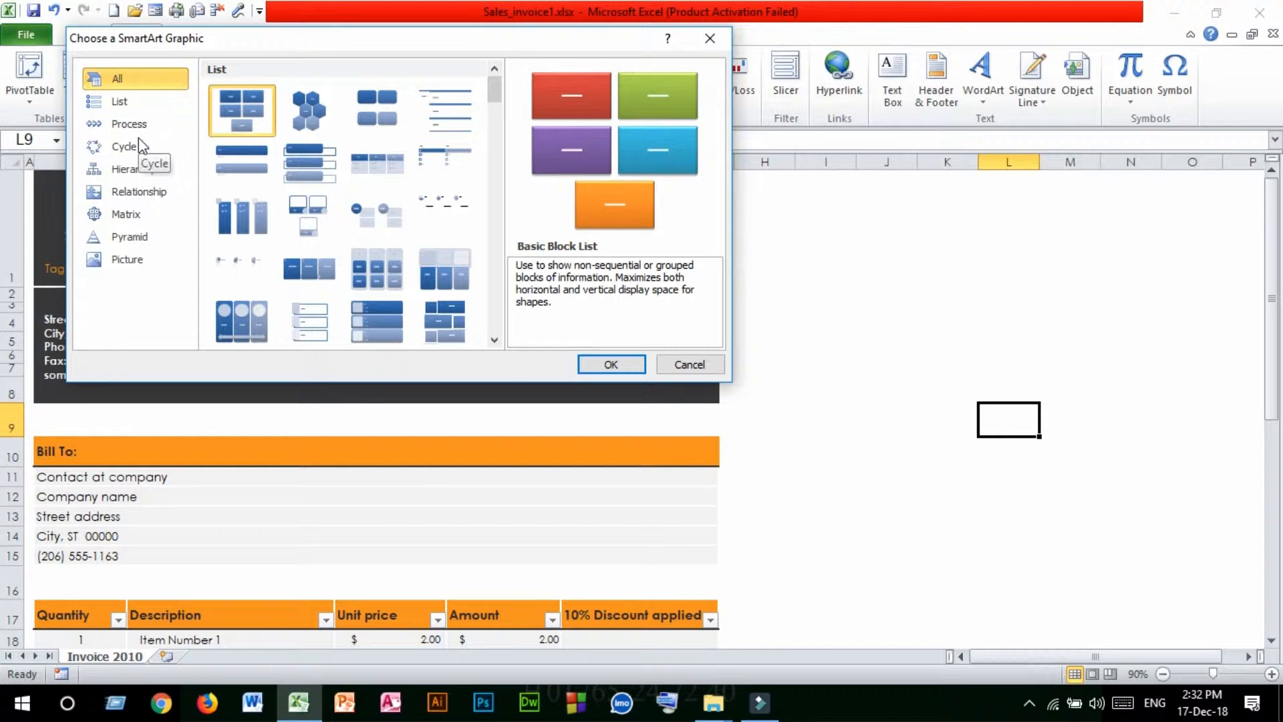
left_click(124, 102)
left_click(129, 124)
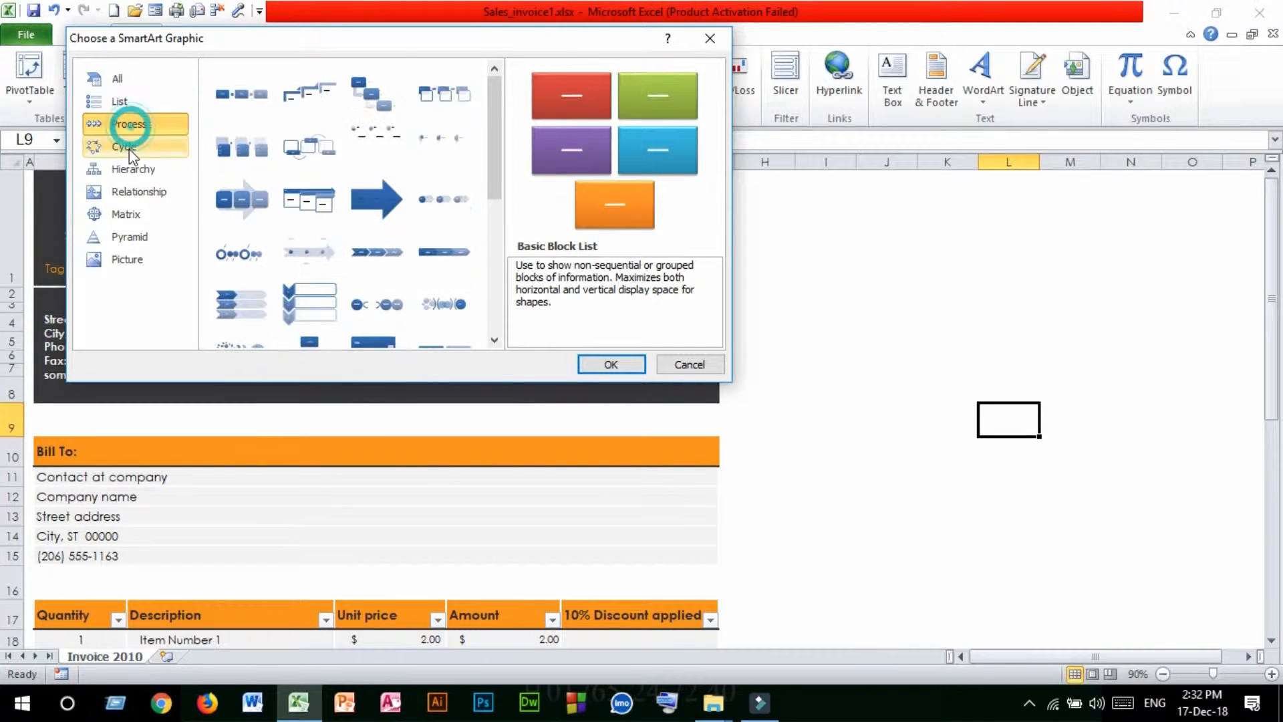
left_click(130, 148)
left_click(133, 169)
left_click(137, 192)
left_click(142, 214)
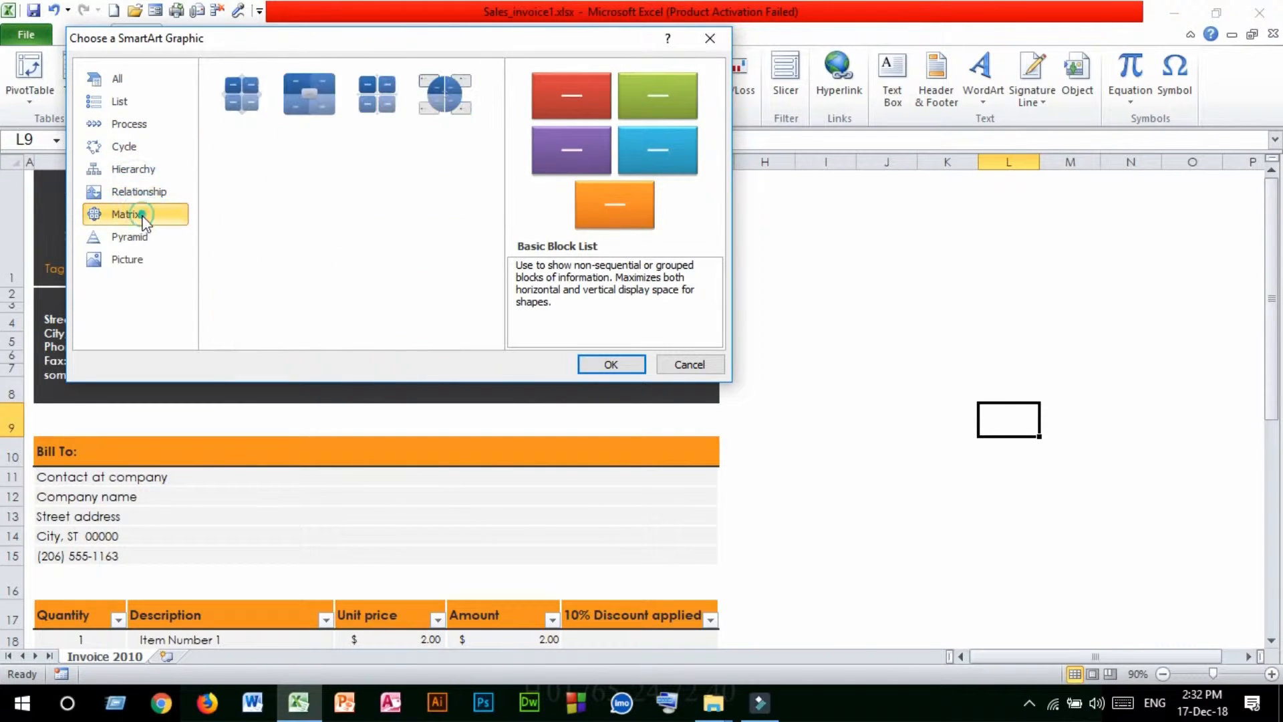
left_click(139, 237)
left_click(133, 214)
left_click(135, 192)
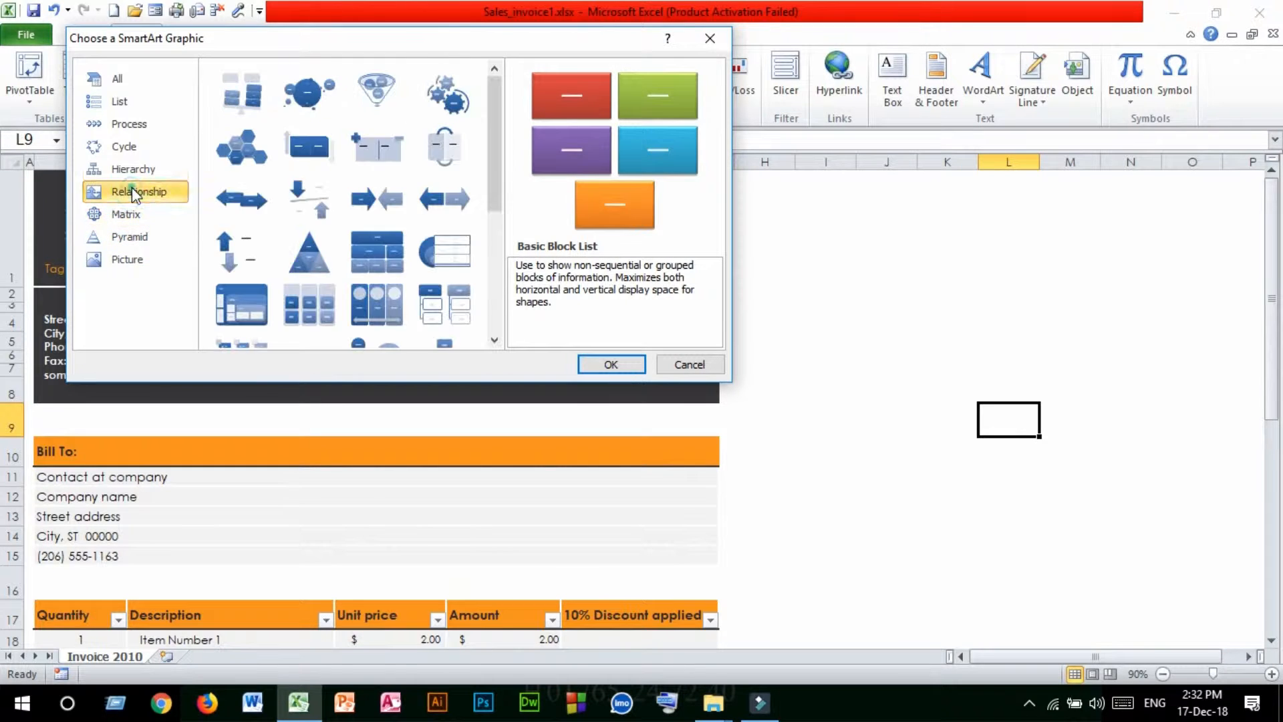
left_click(133, 170)
left_click(136, 147)
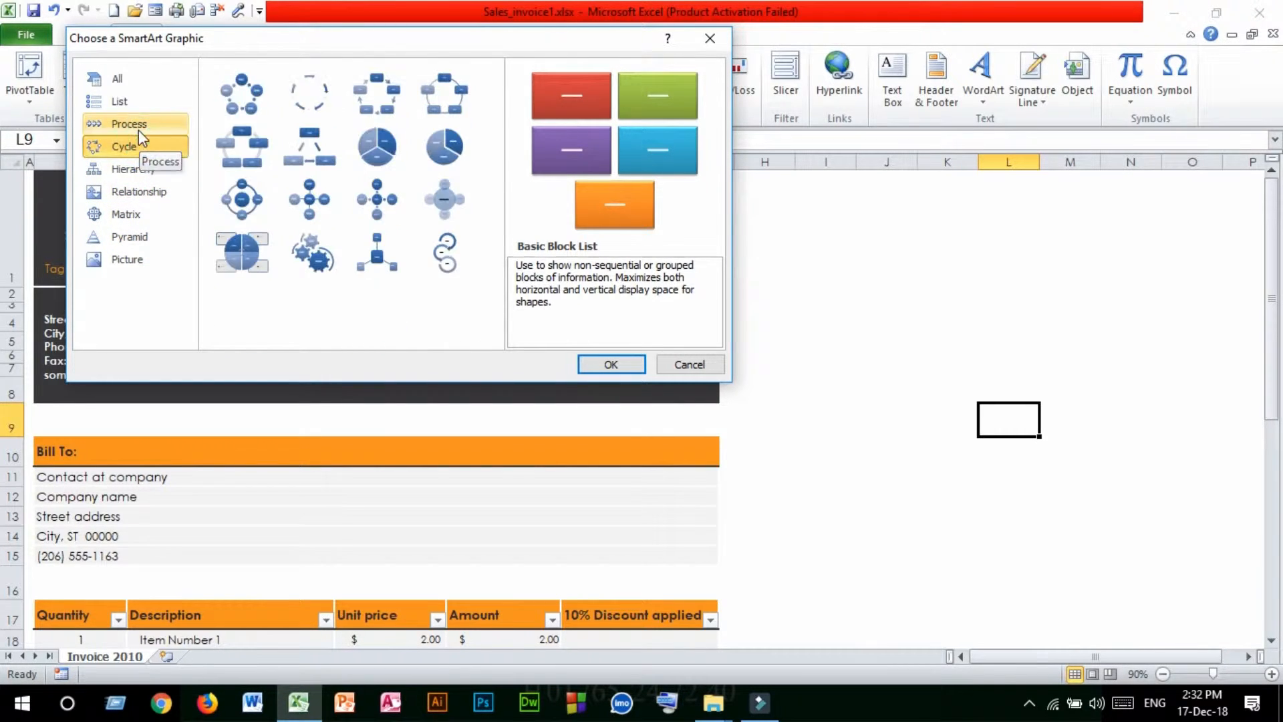
left_click(138, 130)
left_click(153, 105)
left_click_drag(323, 39, 259, 187)
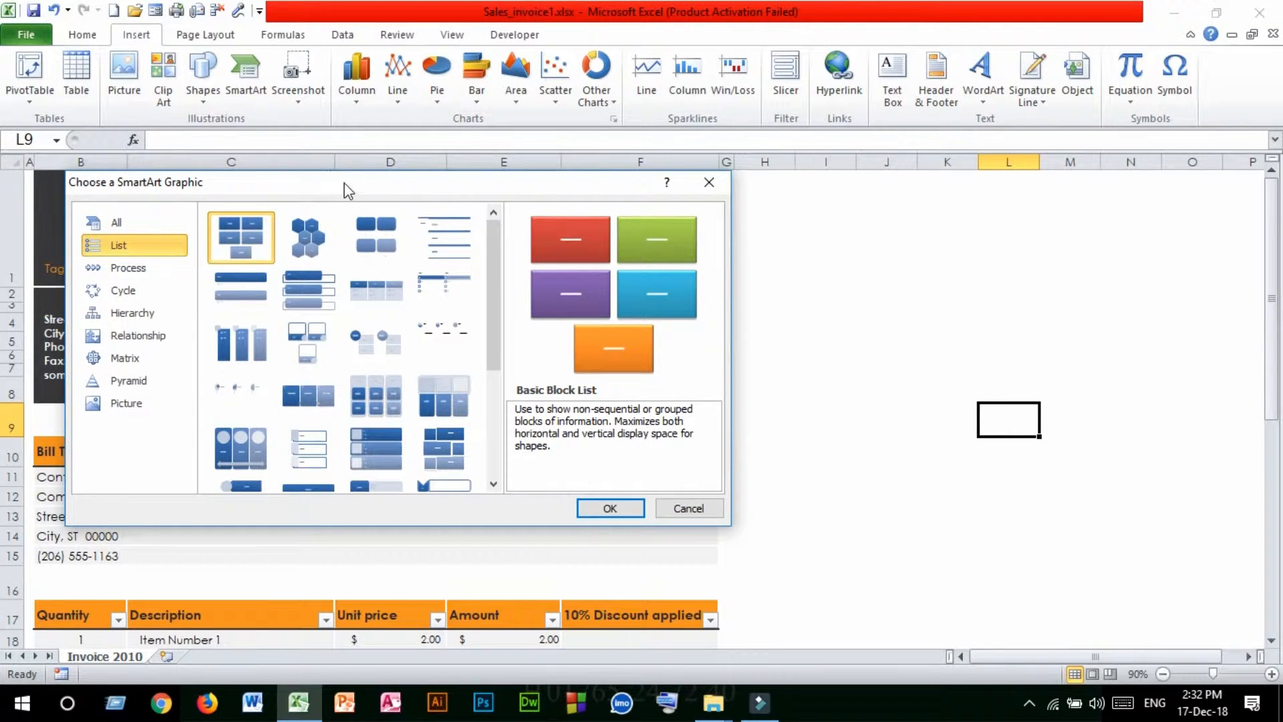
left_click_drag(345, 184, 492, 22)
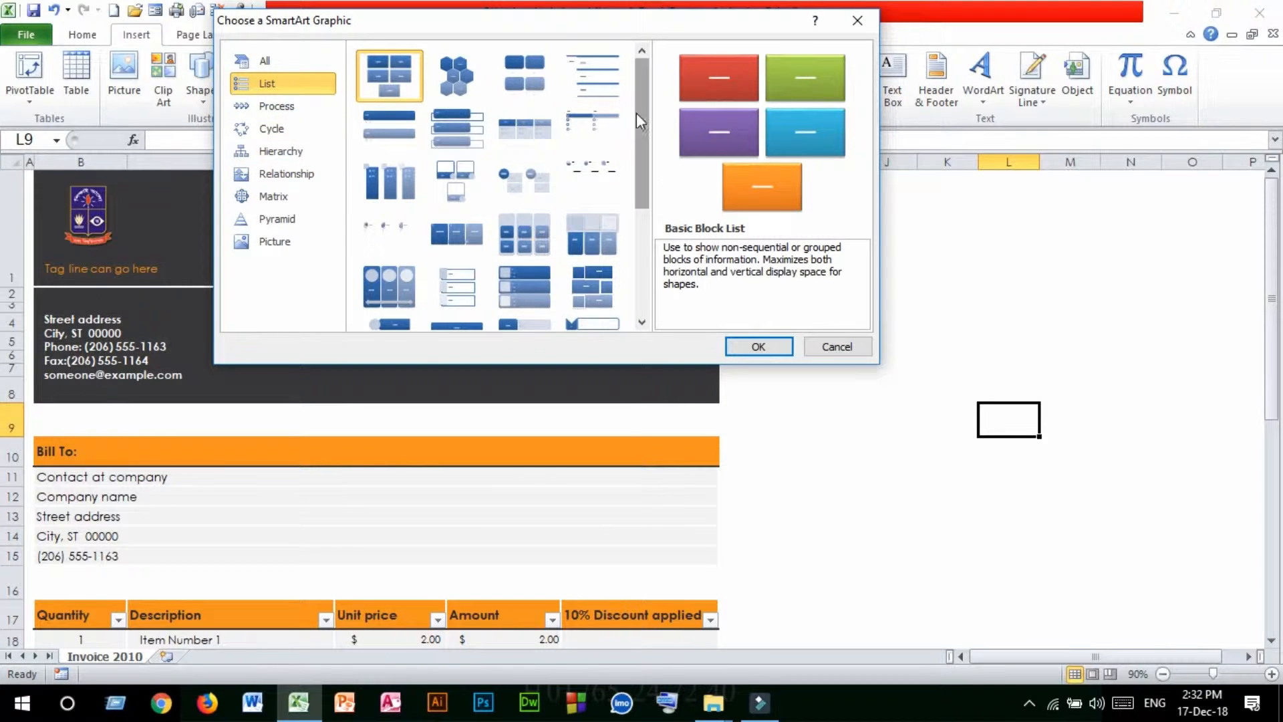
mouse_move(640, 116)
left_mouse_down()
mouse_move(650, 202)
mouse_move(649, 116)
left_mouse_up()
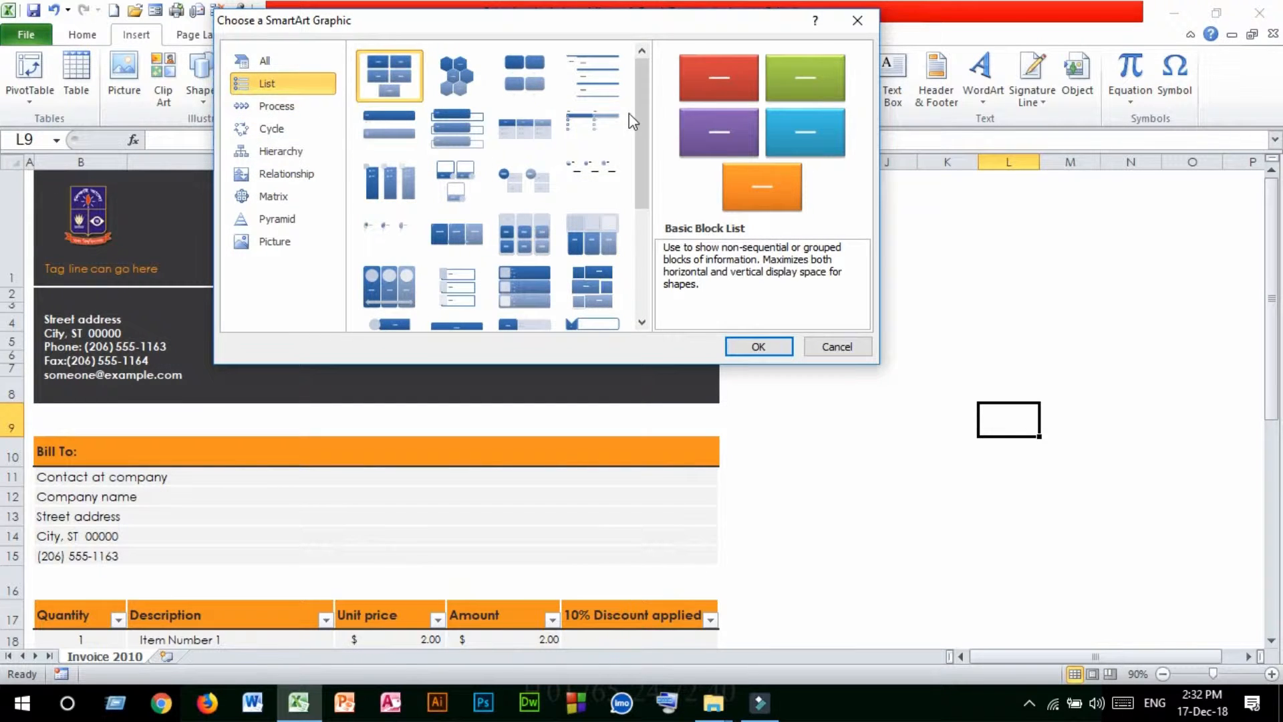
scroll(629, 116, "down", 3)
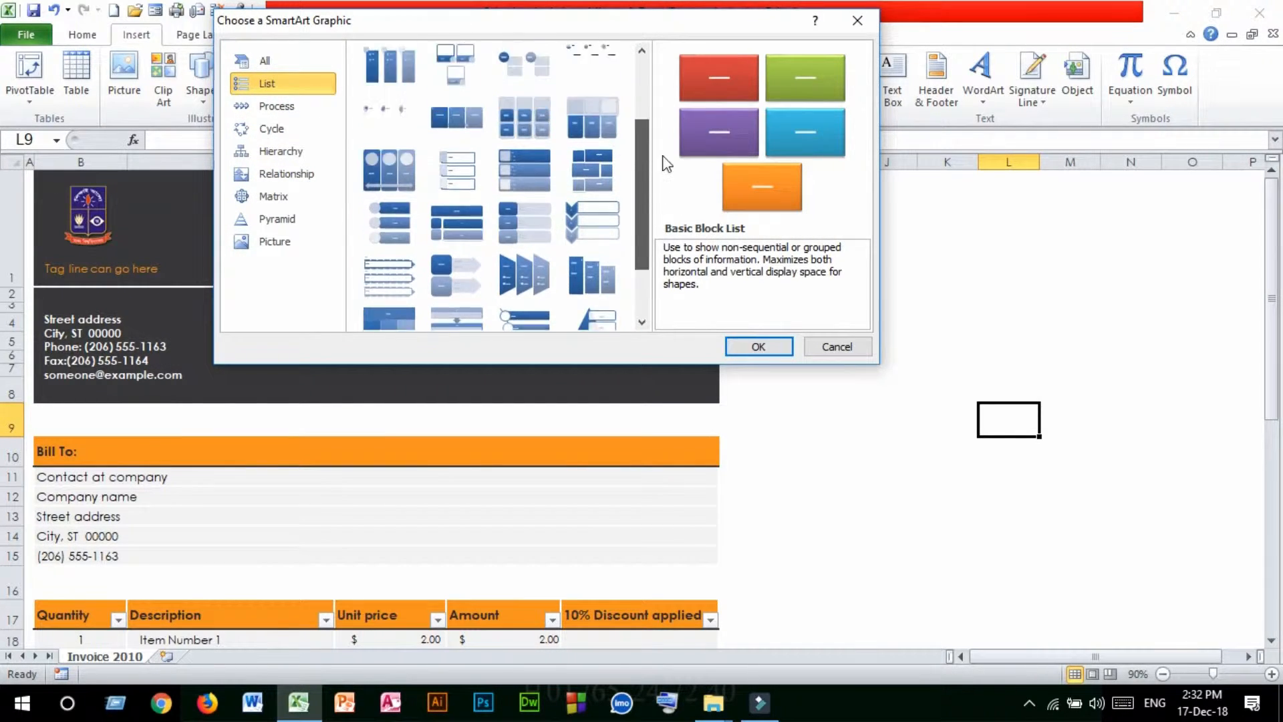
Step: Insert the Upward Arrow SmartArt graphic from the Process category and move it to the blank cells beside the invoice
left_click(249, 107)
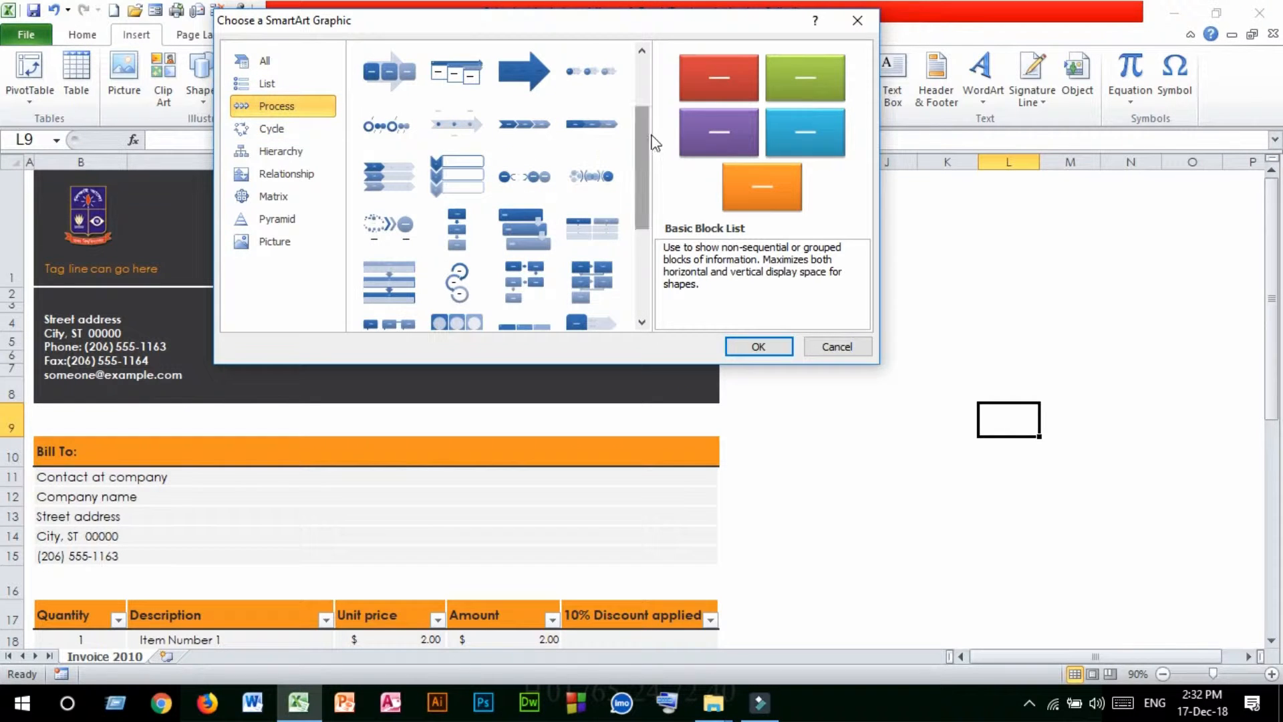
left_click_drag(644, 137, 644, 194)
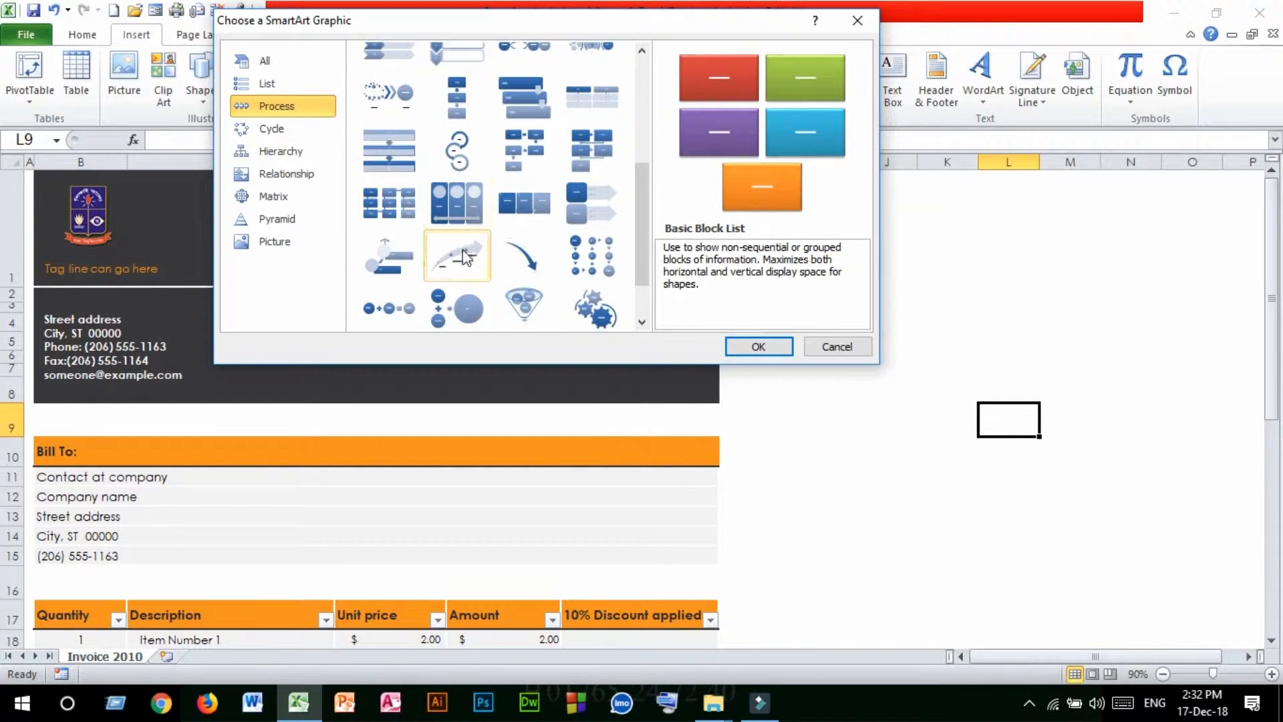
left_click(464, 256)
left_click(737, 353)
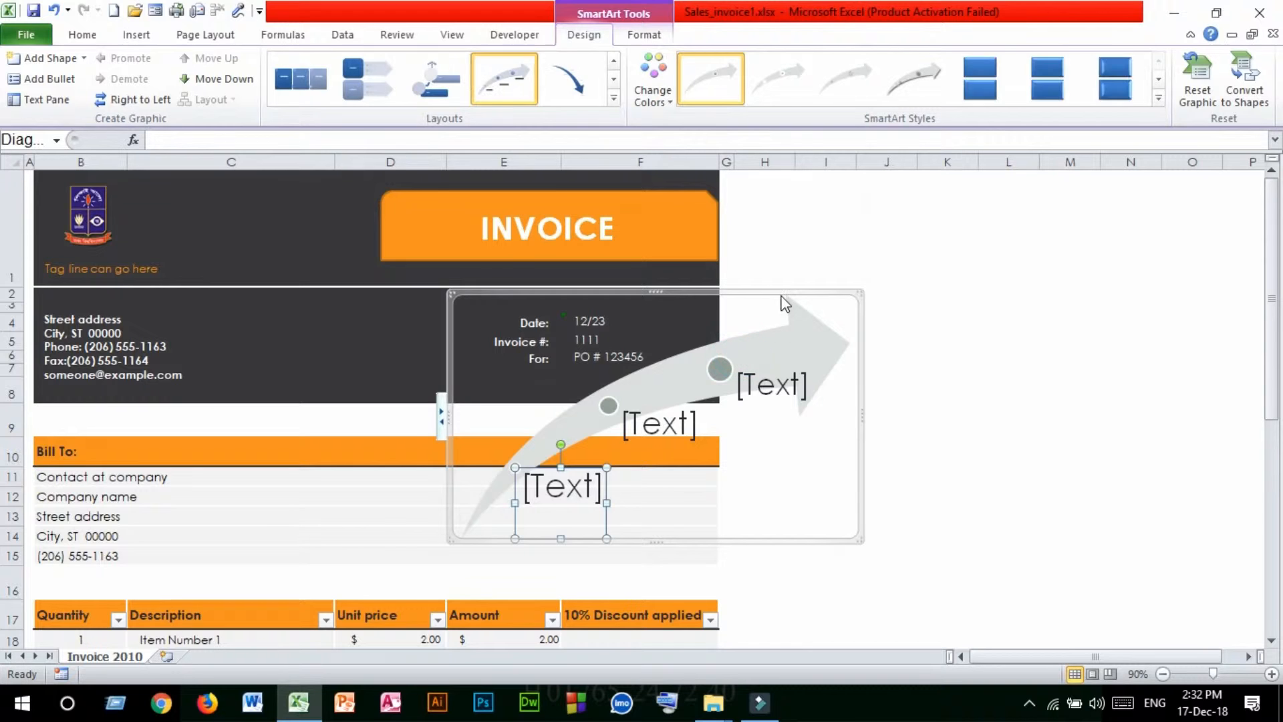
left_click_drag(775, 294, 1151, 211)
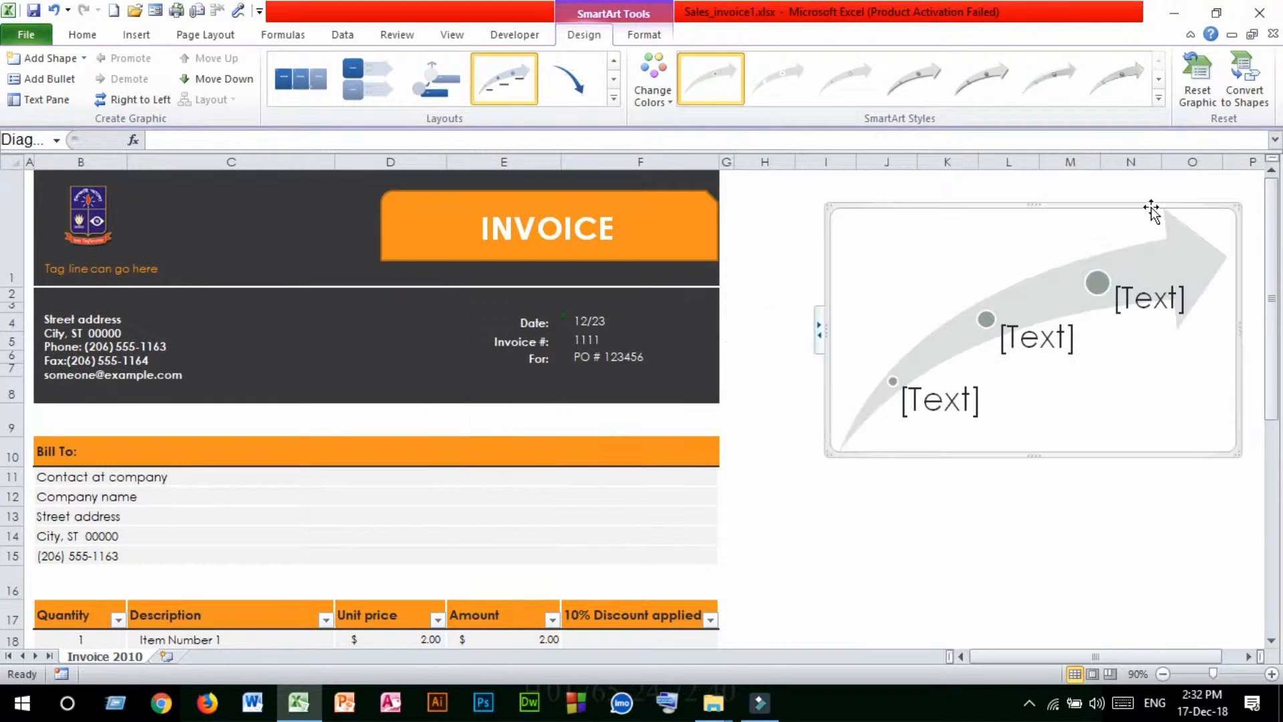
left_click_drag(932, 207, 885, 207)
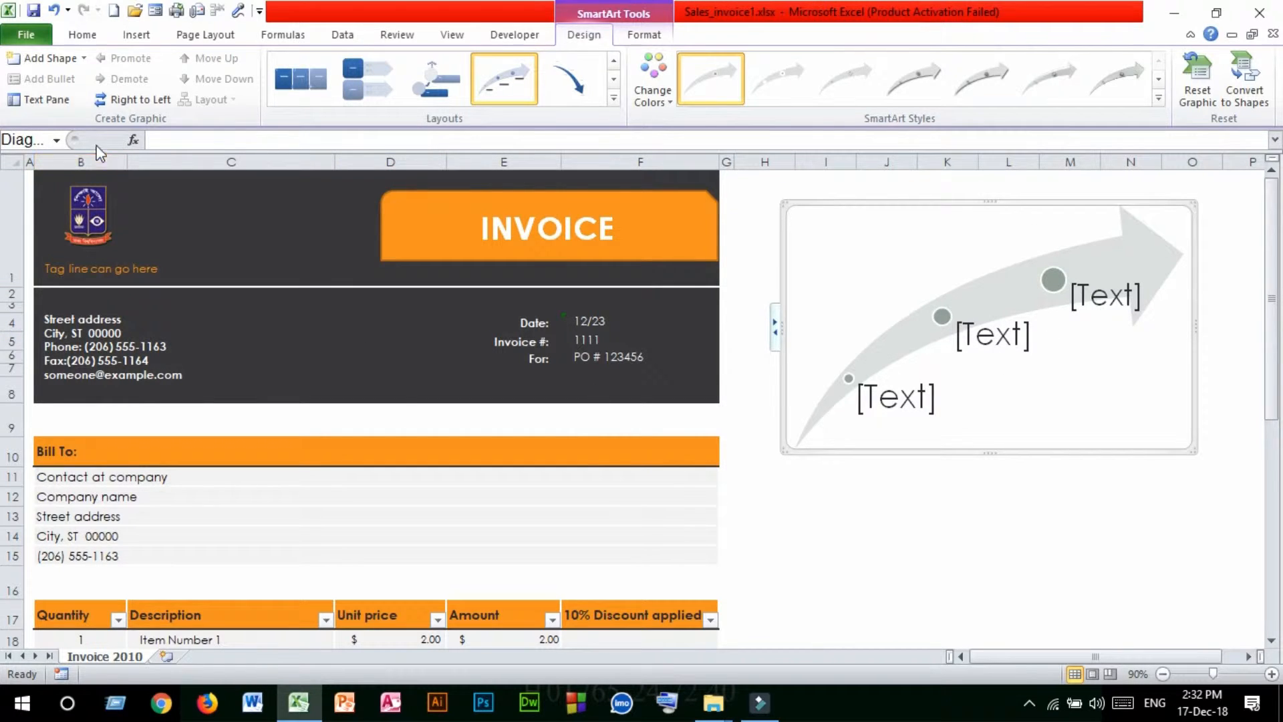
Step: Label the three points of the arrow graphic ONE, TWO and THREE
left_click(40, 100)
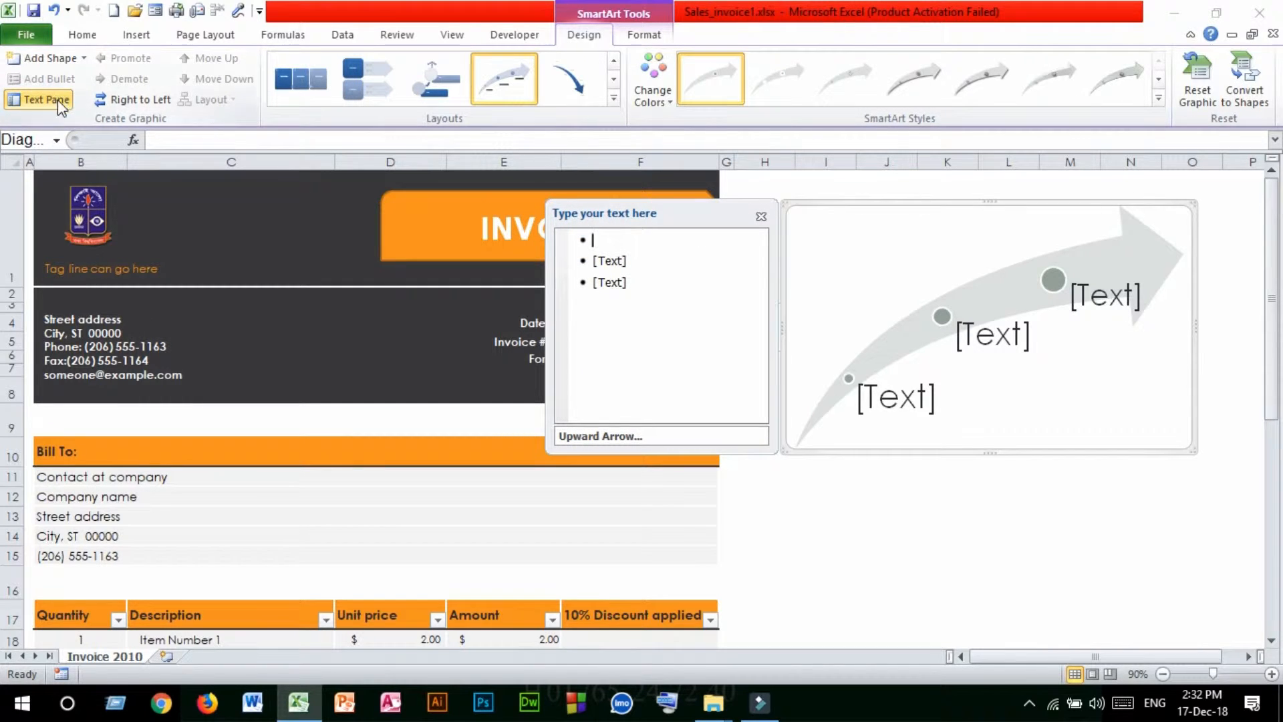
type("ONE")
left_click(615, 260)
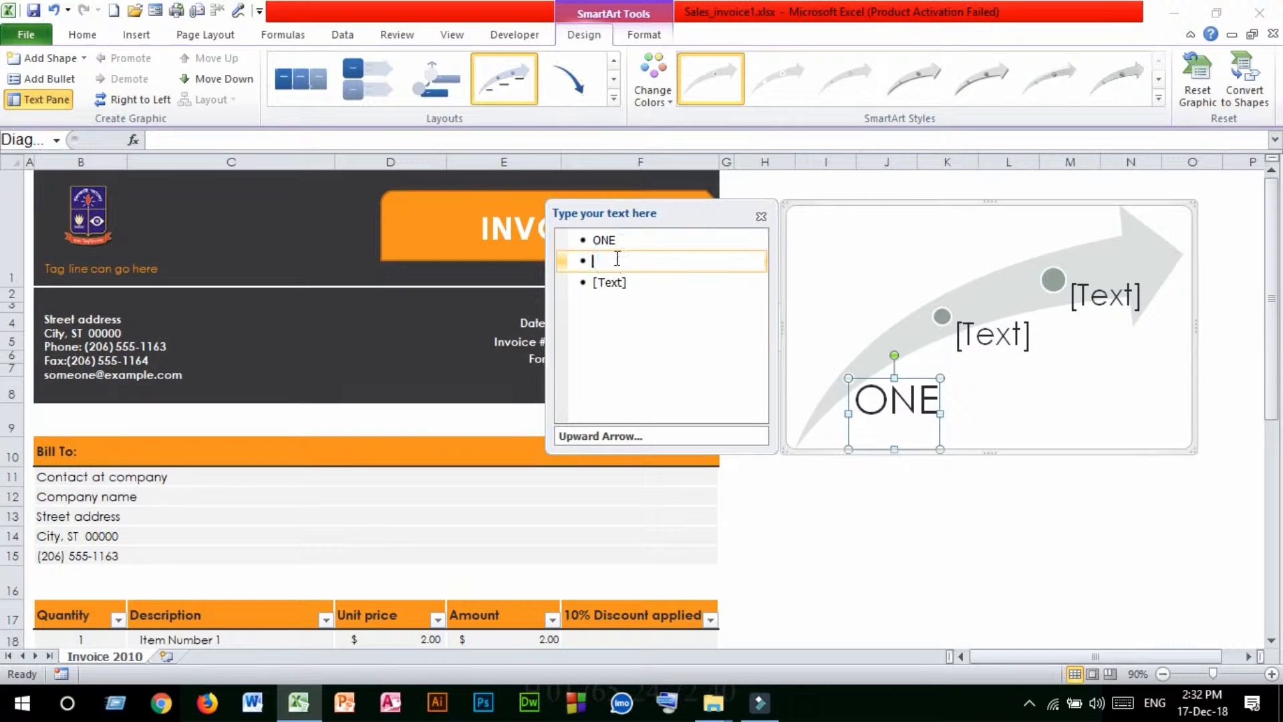
type("TE")
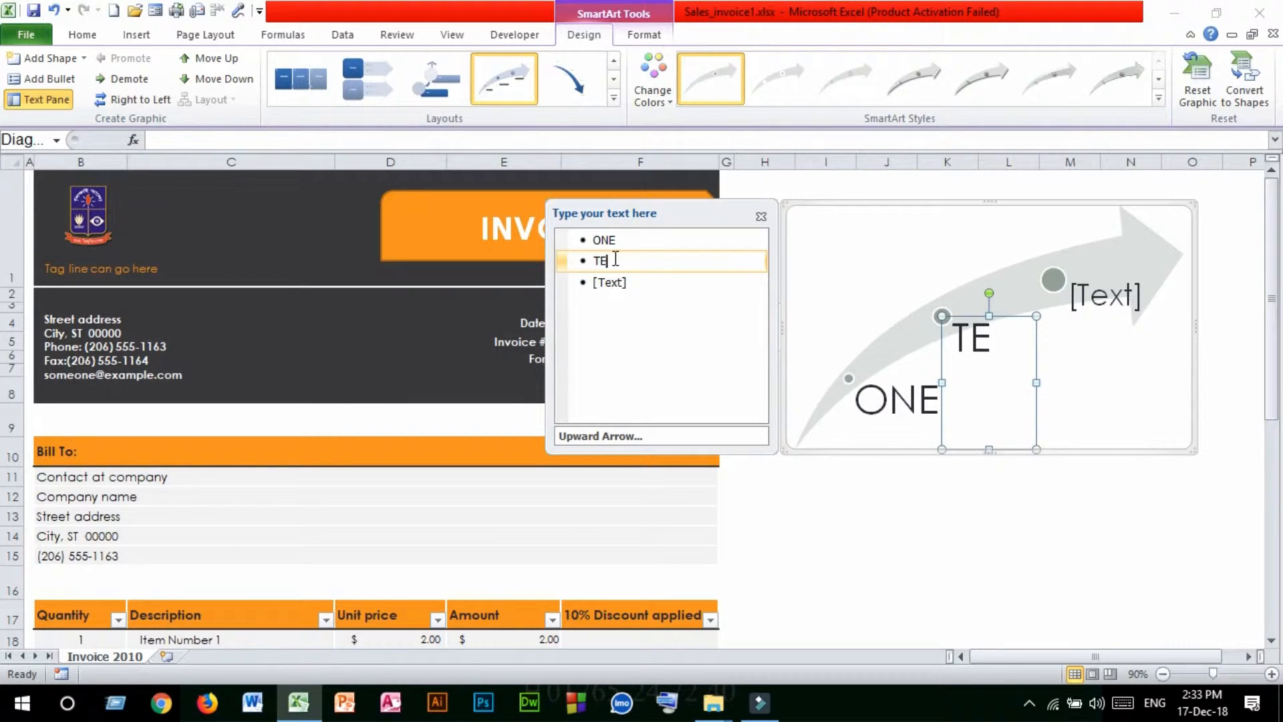
key("BackSpace")
type("WO")
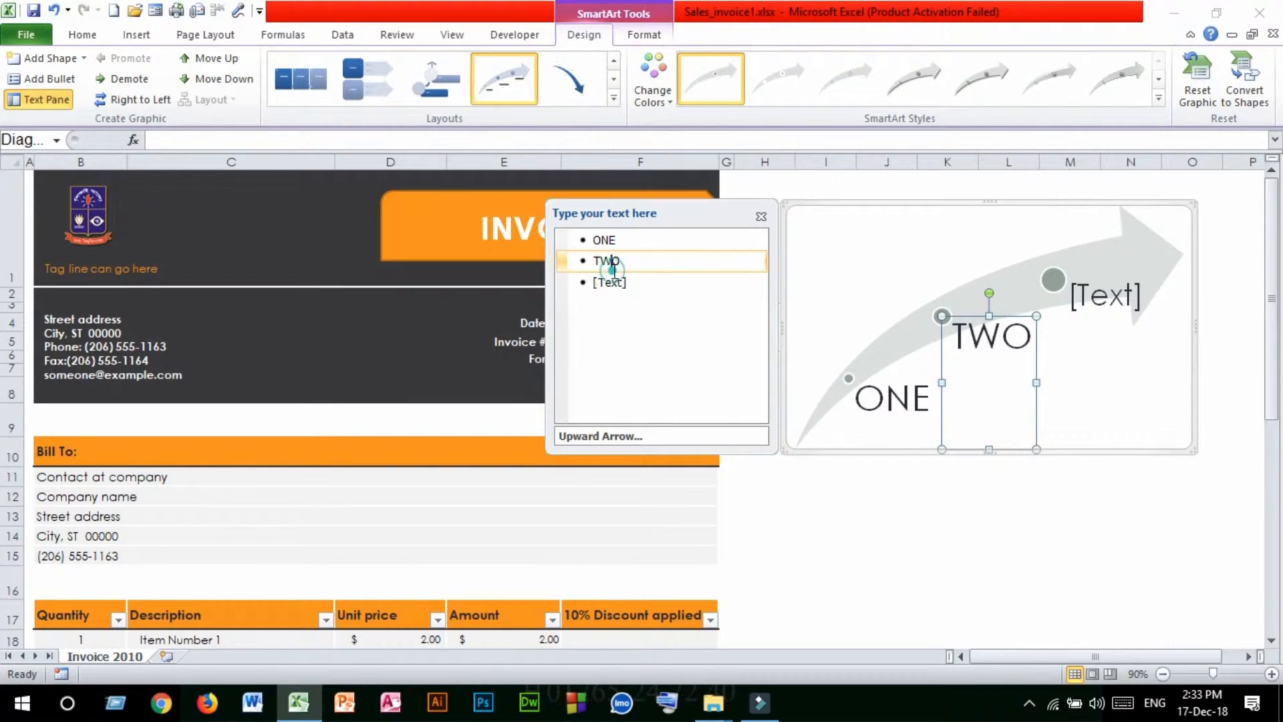
left_click(616, 281)
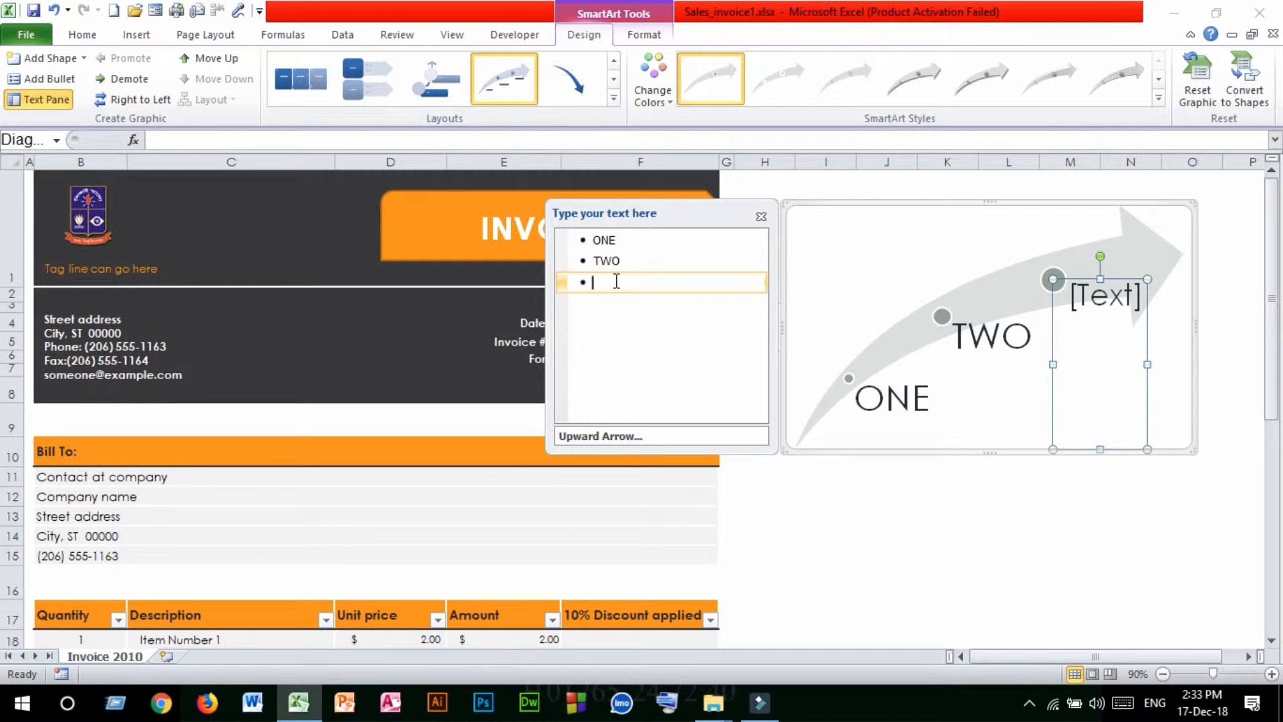
type("THREE")
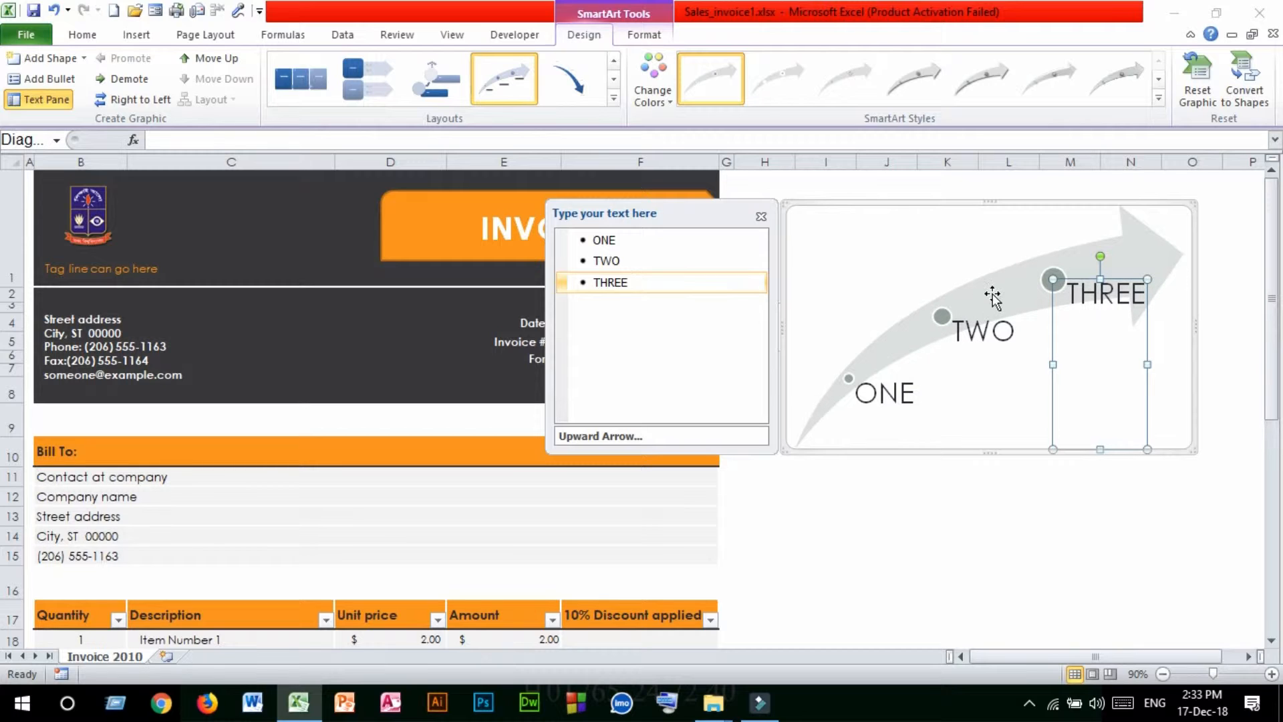
Step: Add a shape after THREE in the arrow graphic, label it FOURE, and close the text pane
left_click(84, 60)
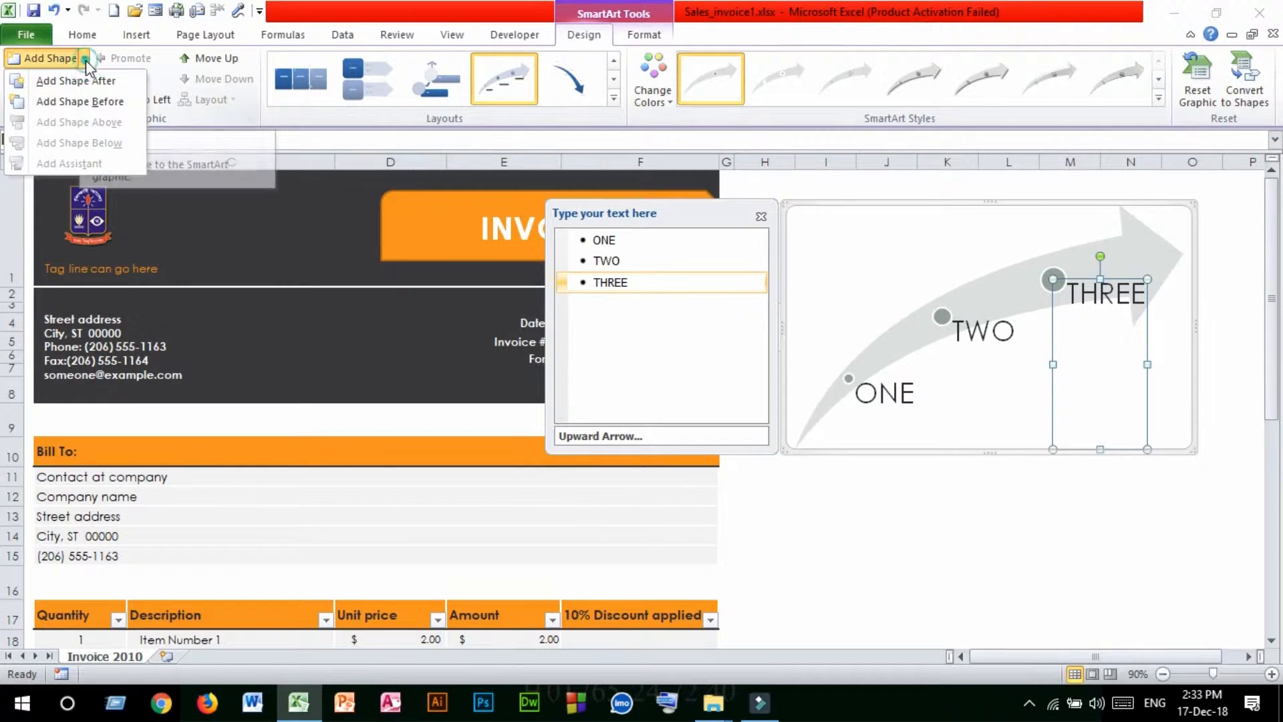
left_click(89, 82)
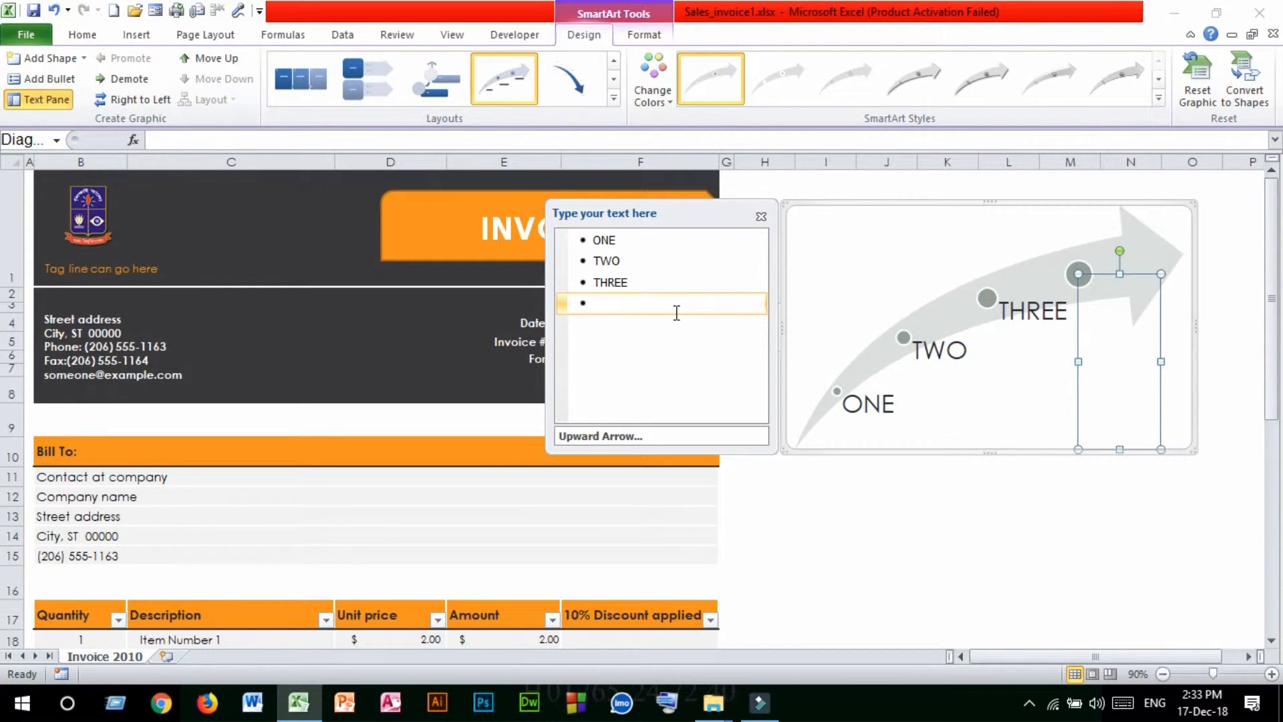
type("FOURE")
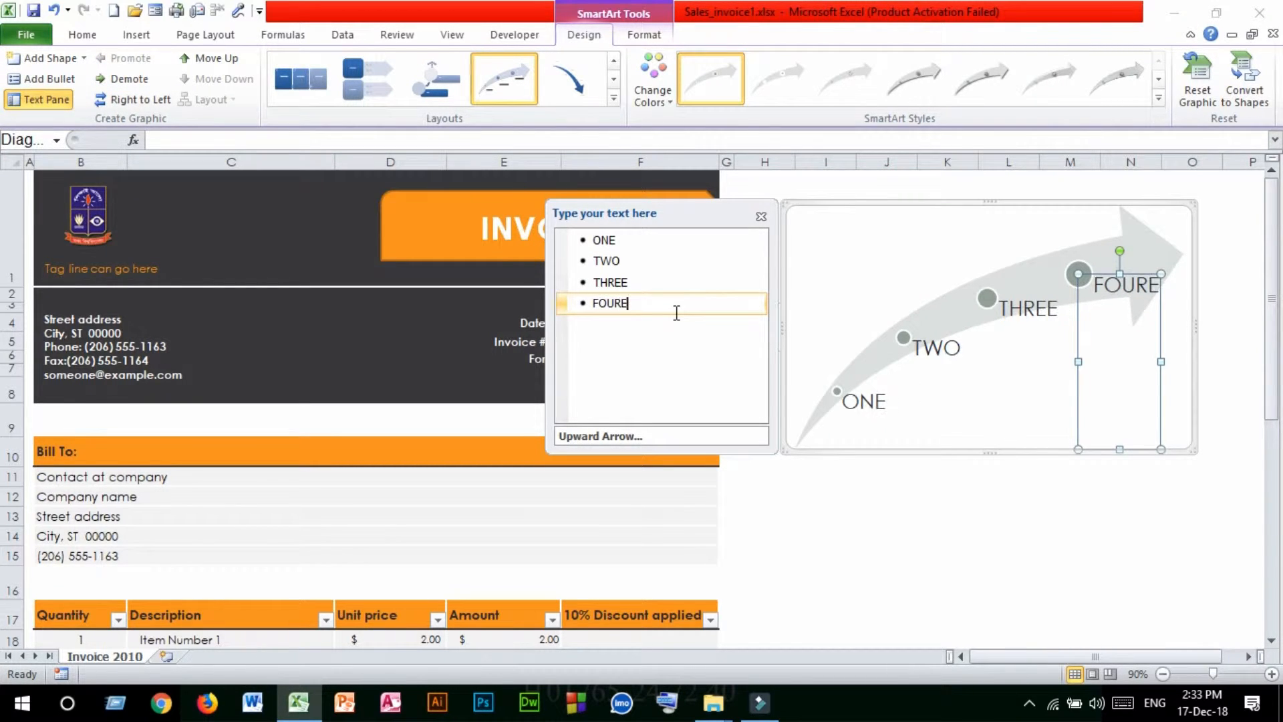
left_click(84, 58)
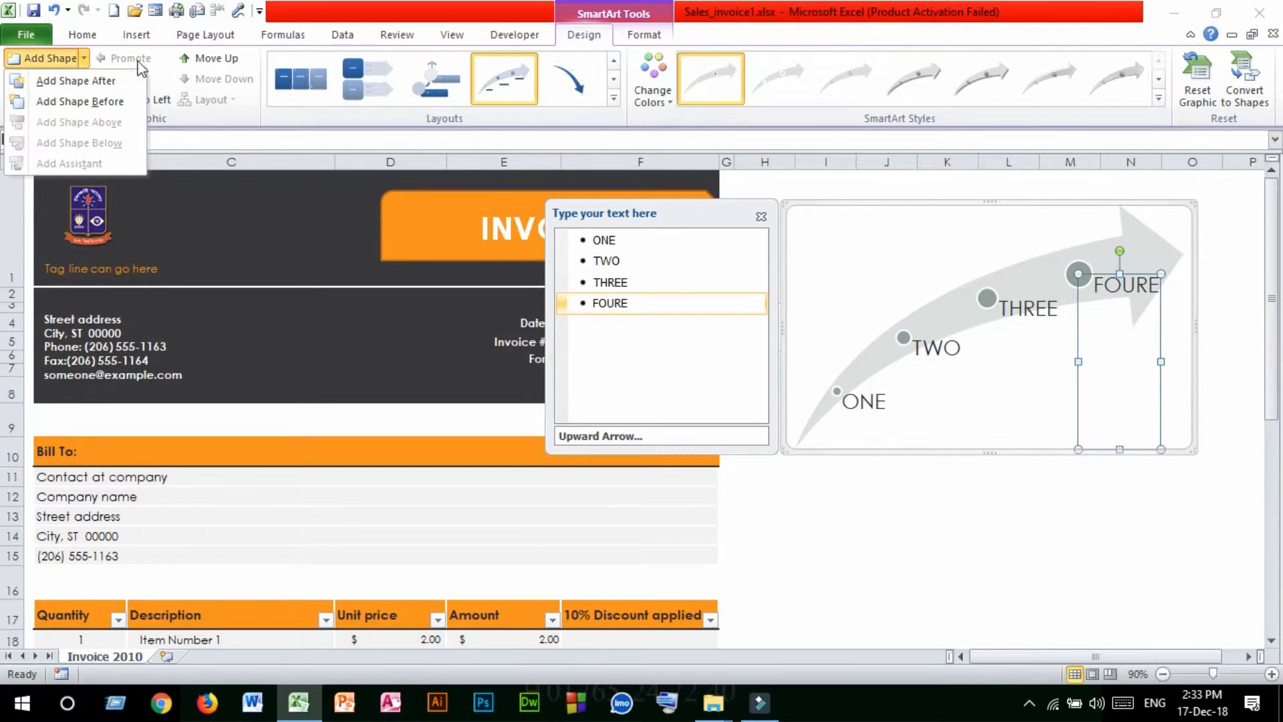
left_click(761, 217)
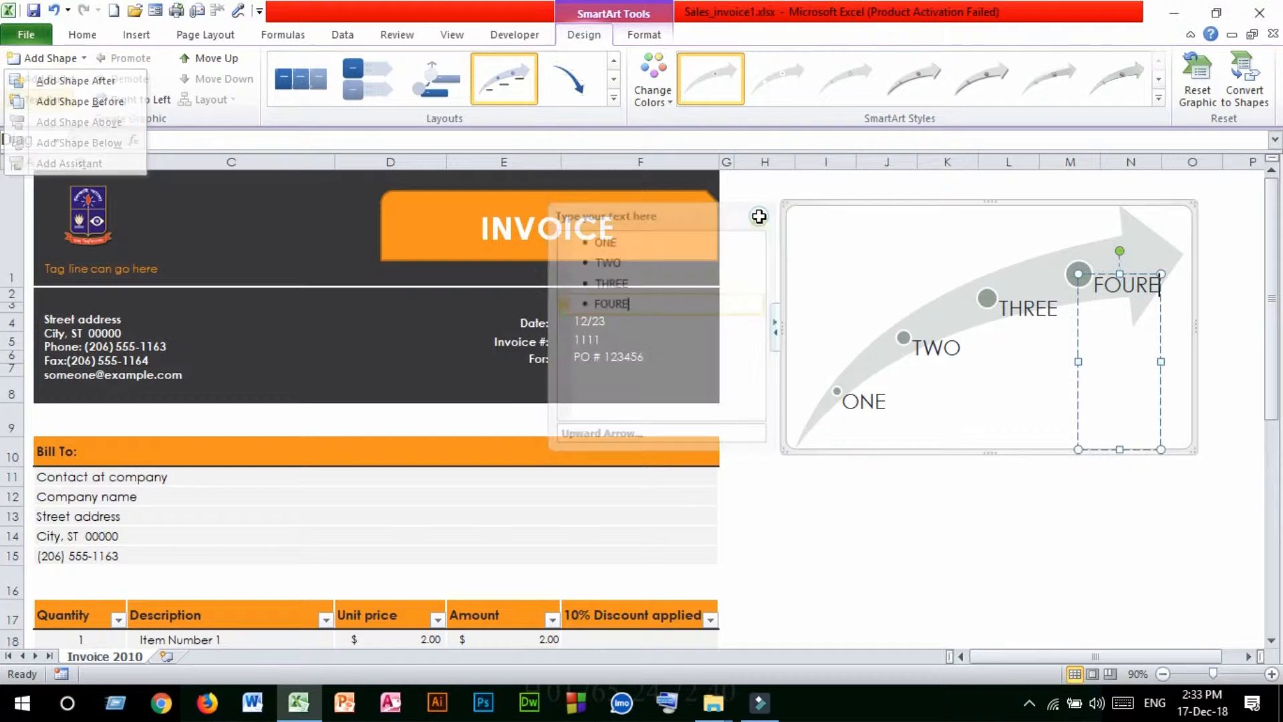
left_click(817, 204)
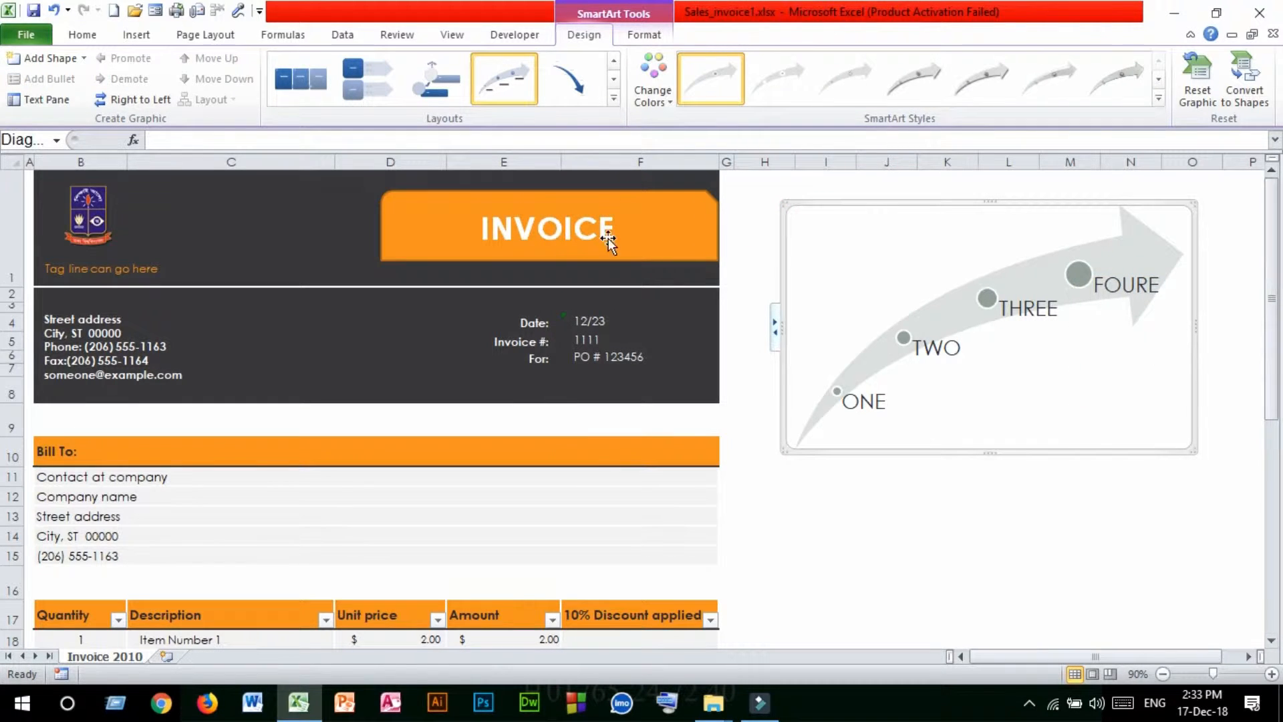
Step: Recolour the arrow graphic with the second Primary Theme Colors variant and apply the third 3-D SmartArt style
left_click(671, 97)
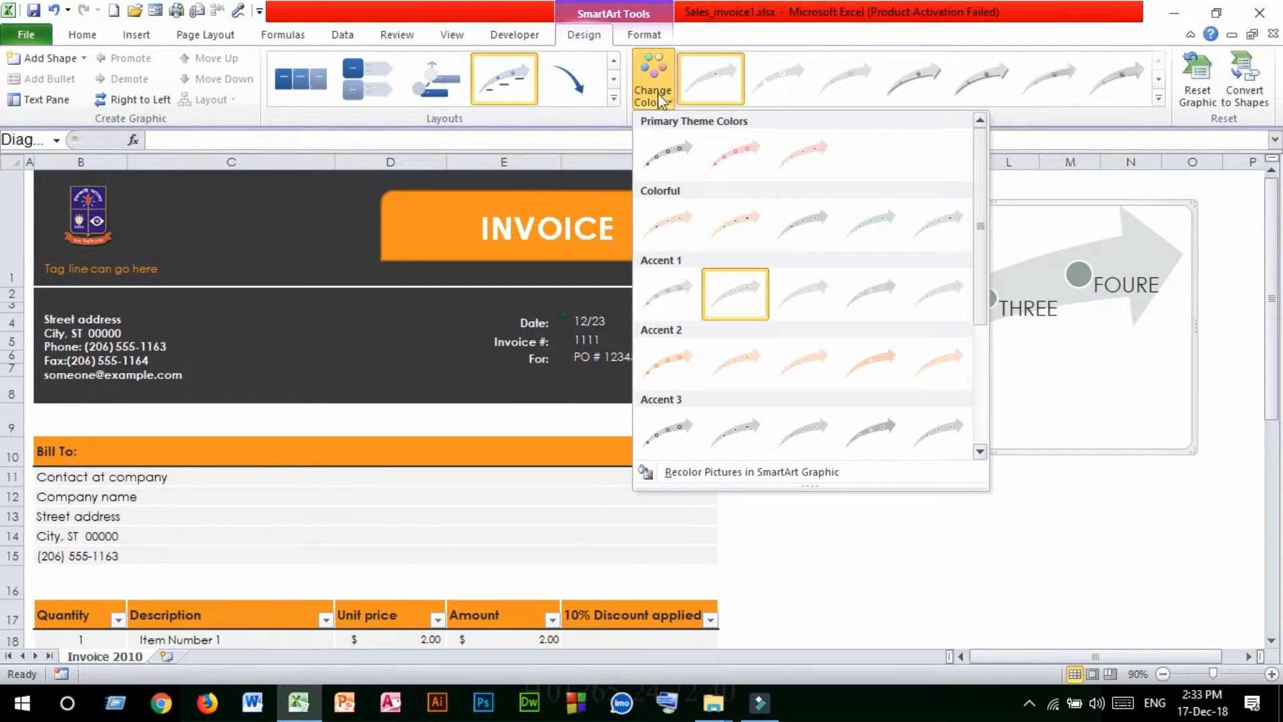
left_click(737, 164)
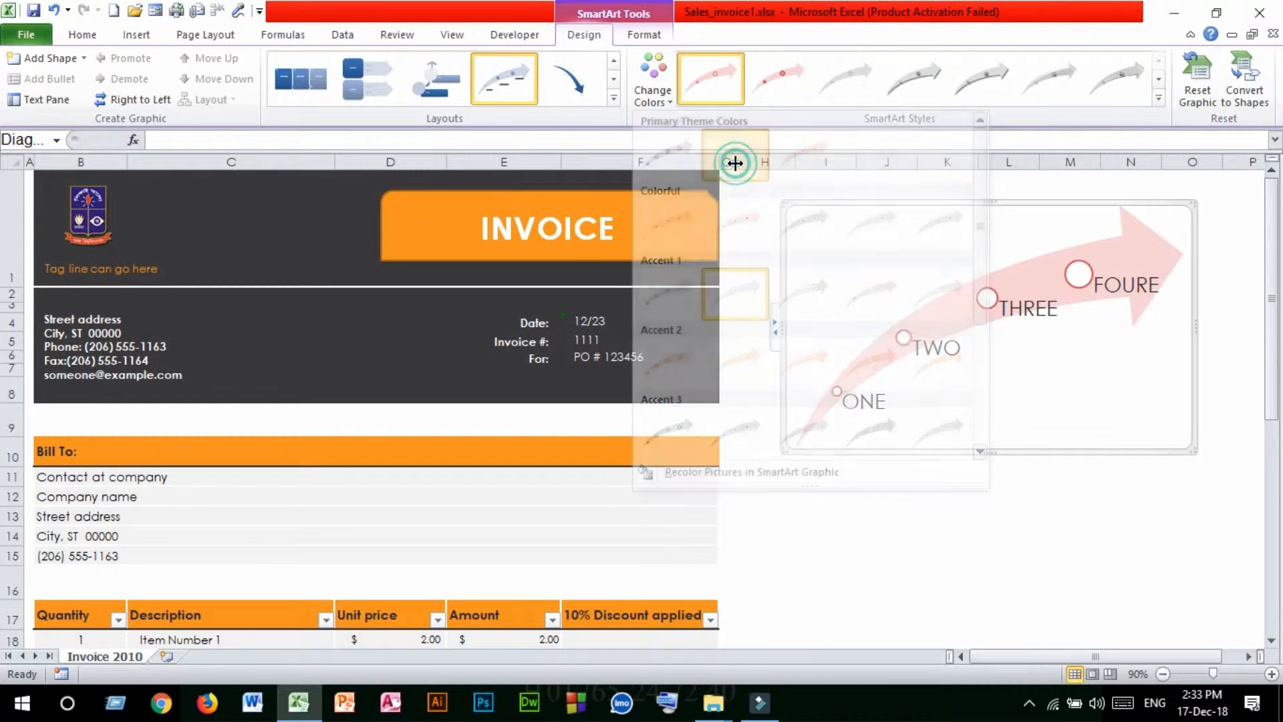
left_click(1160, 99)
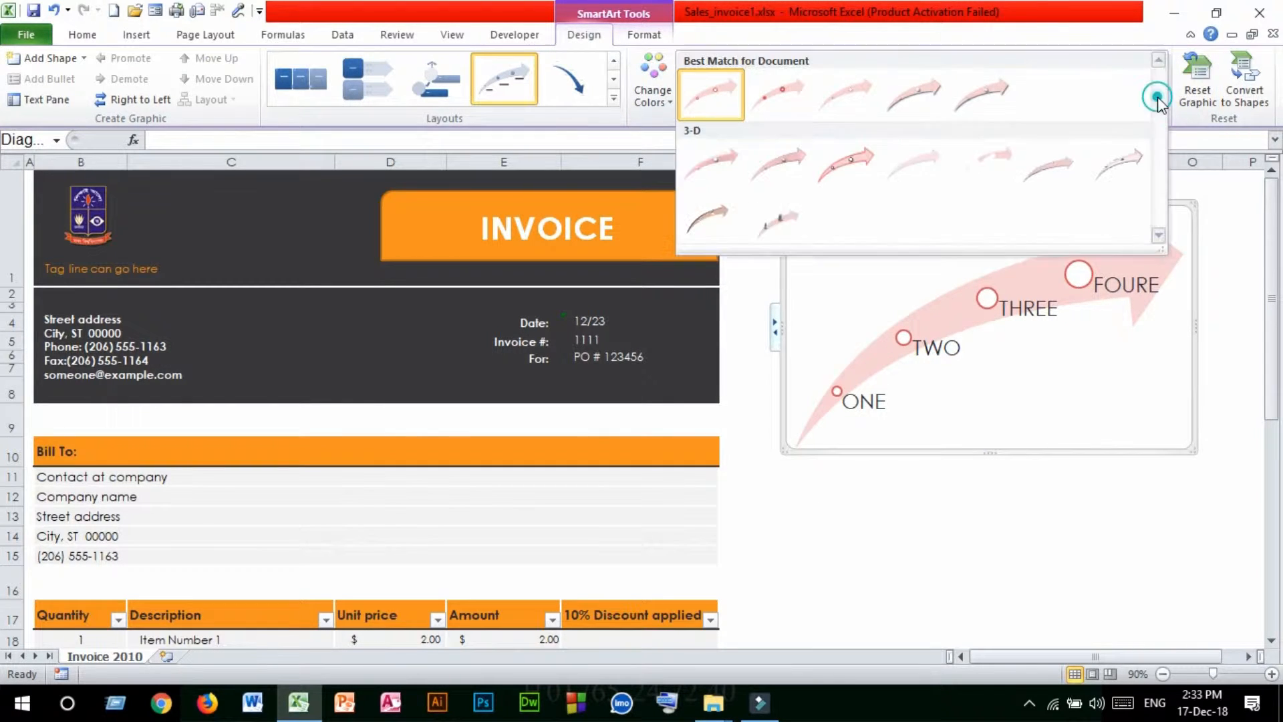
left_click(855, 158)
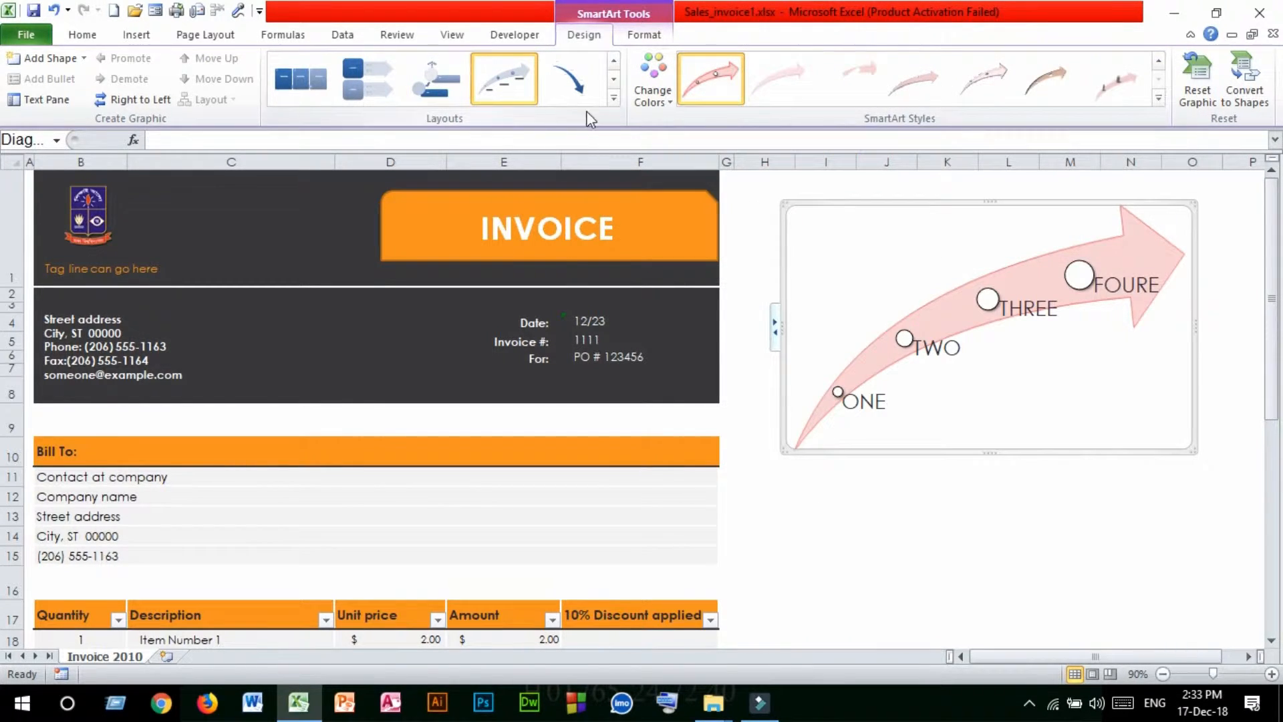
Step: Change the arrow graphic to the vertical chevron list layout and recolour it with the first Colorful variant
left_click(614, 100)
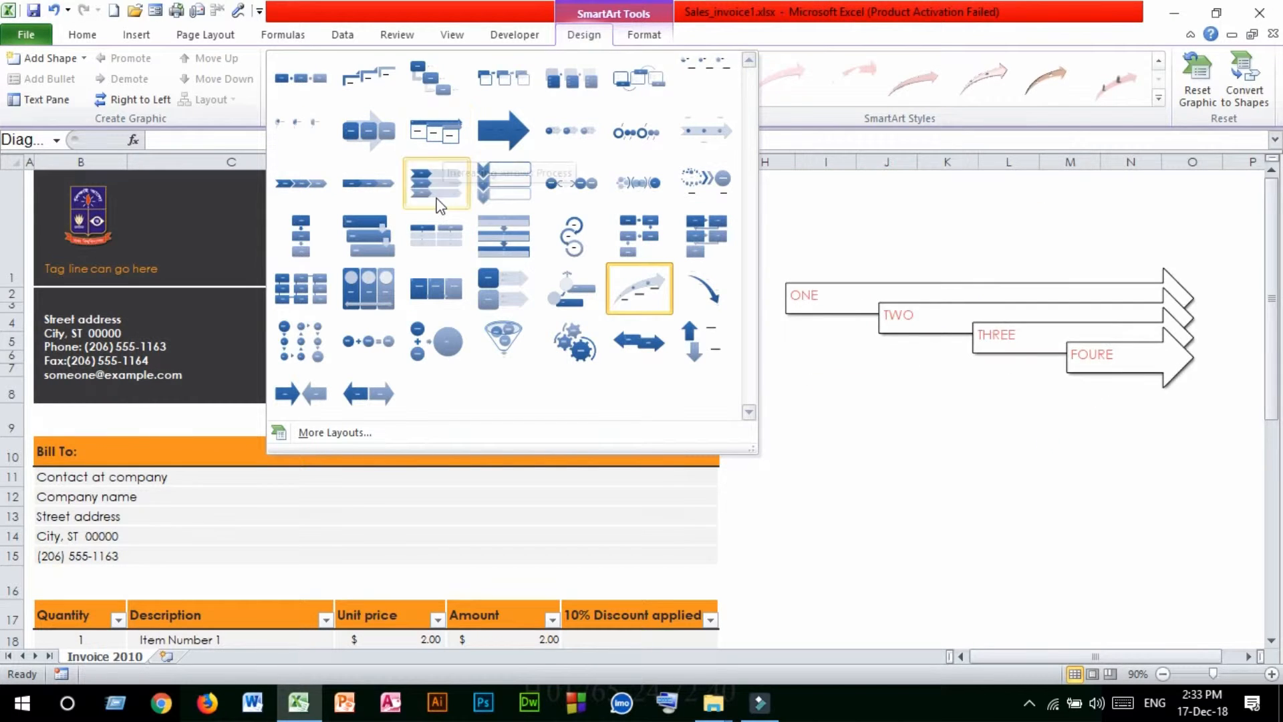
left_click(490, 194)
left_click(671, 91)
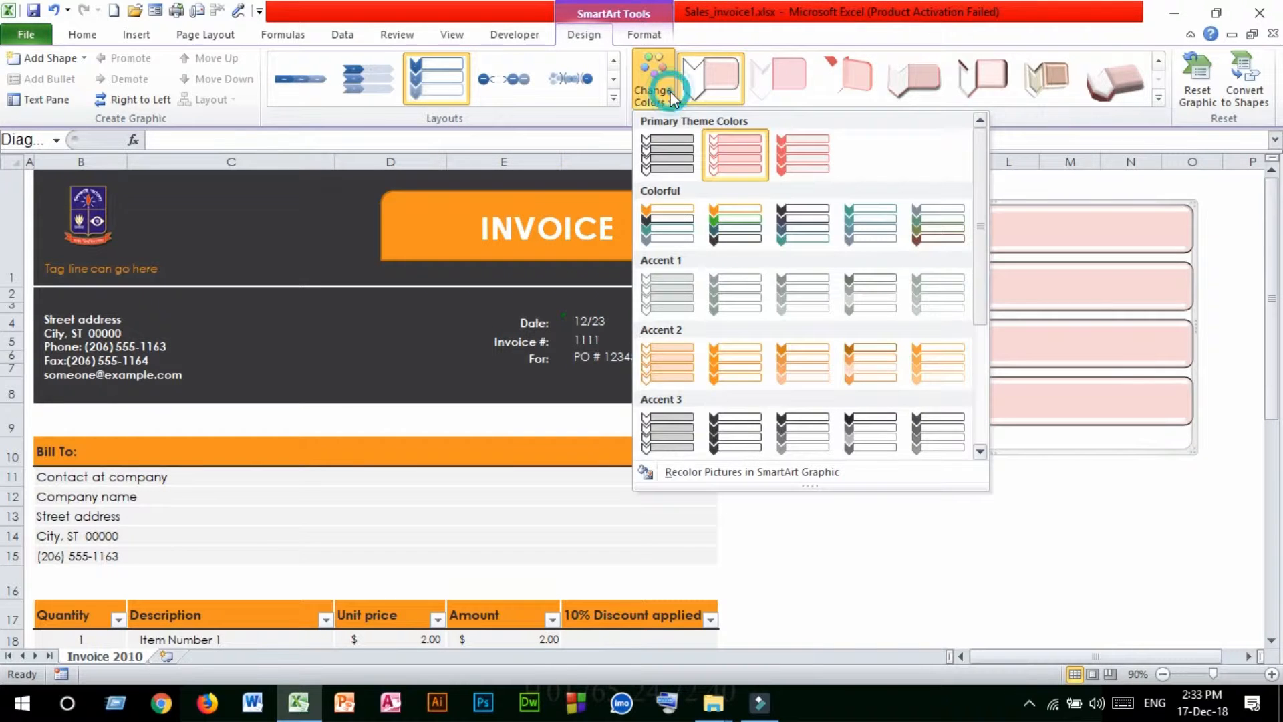
left_click(667, 221)
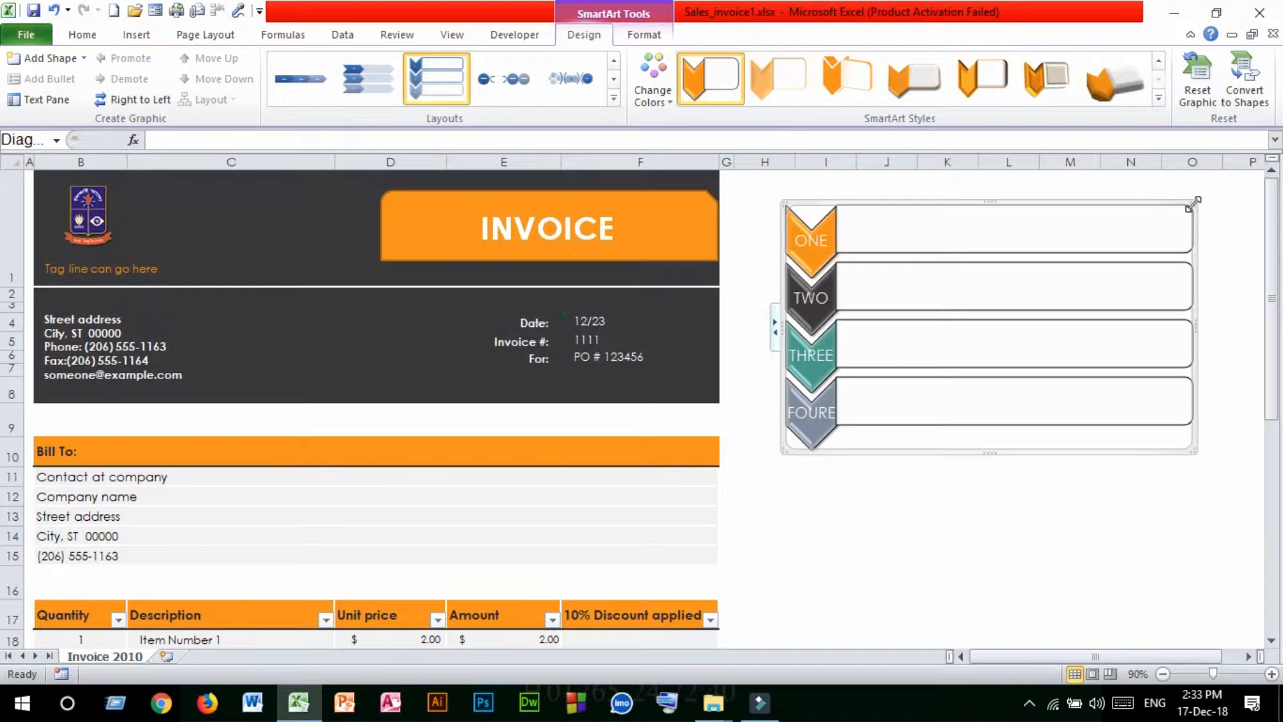
Step: Delete the whole SmartArt graphic beside the invoice
left_click(1154, 204)
left_click(1154, 205)
key("Delete")
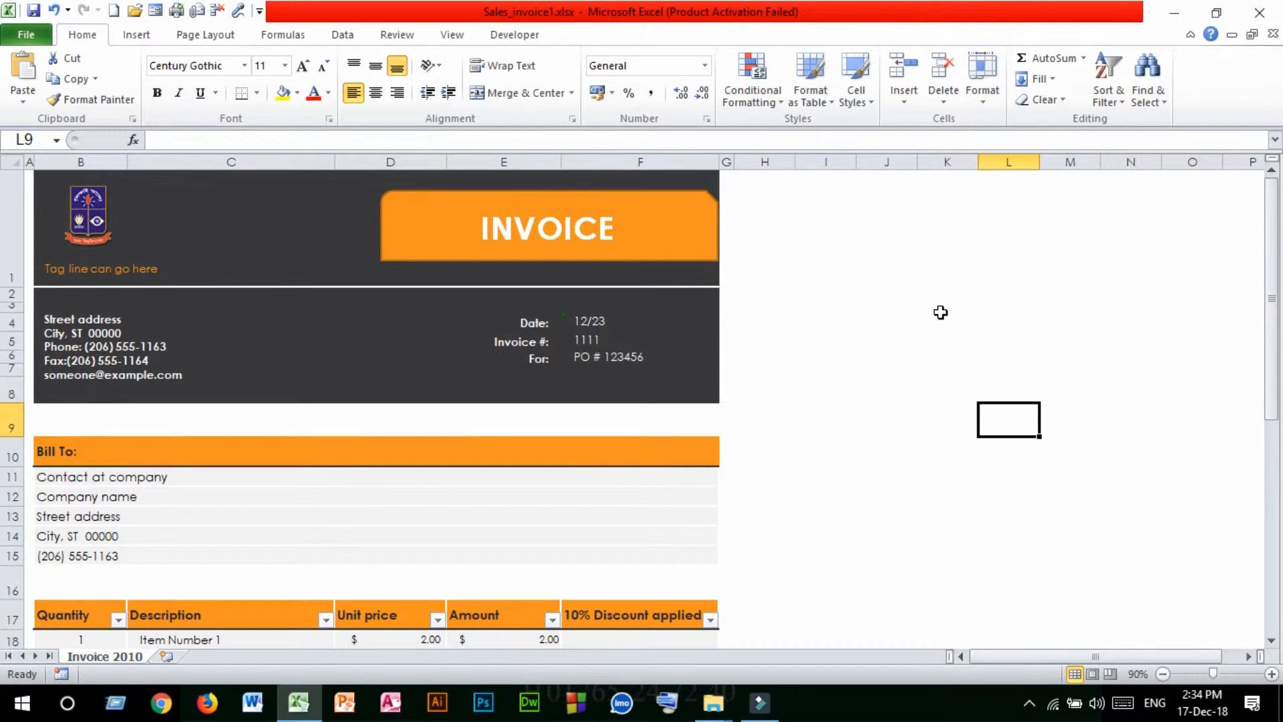
left_click(940, 311)
left_click(137, 35)
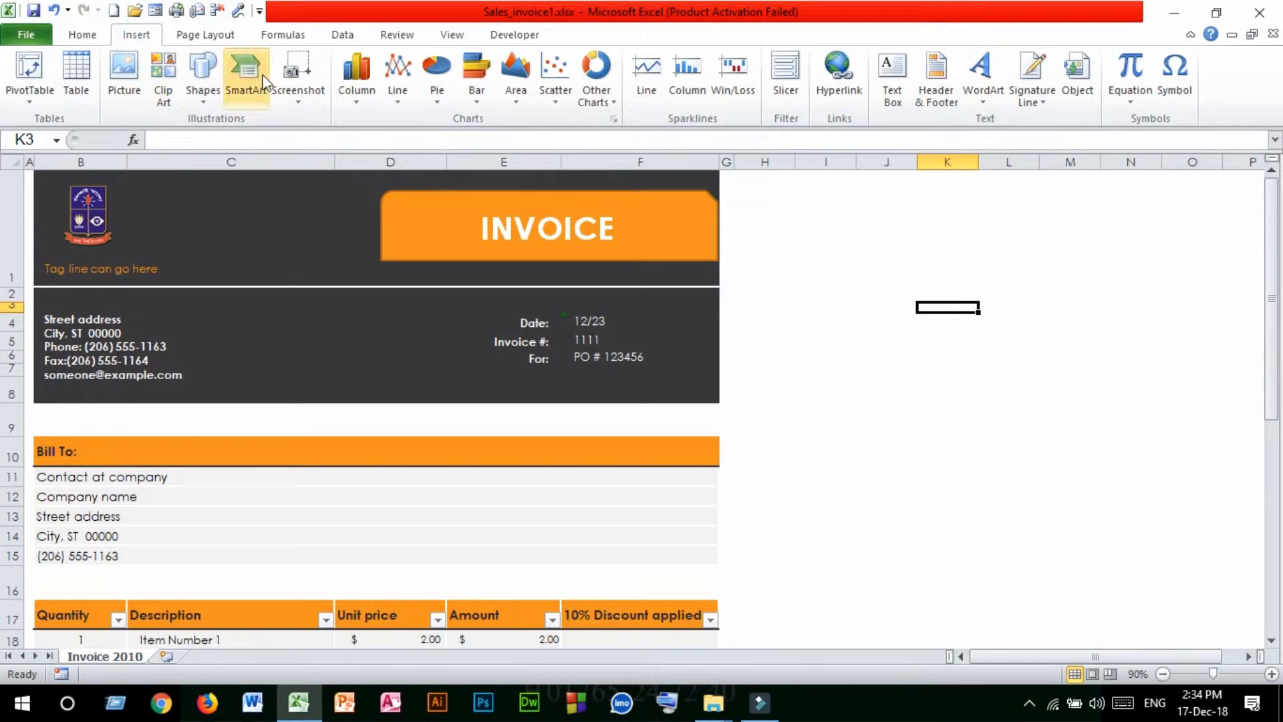
left_click(299, 100)
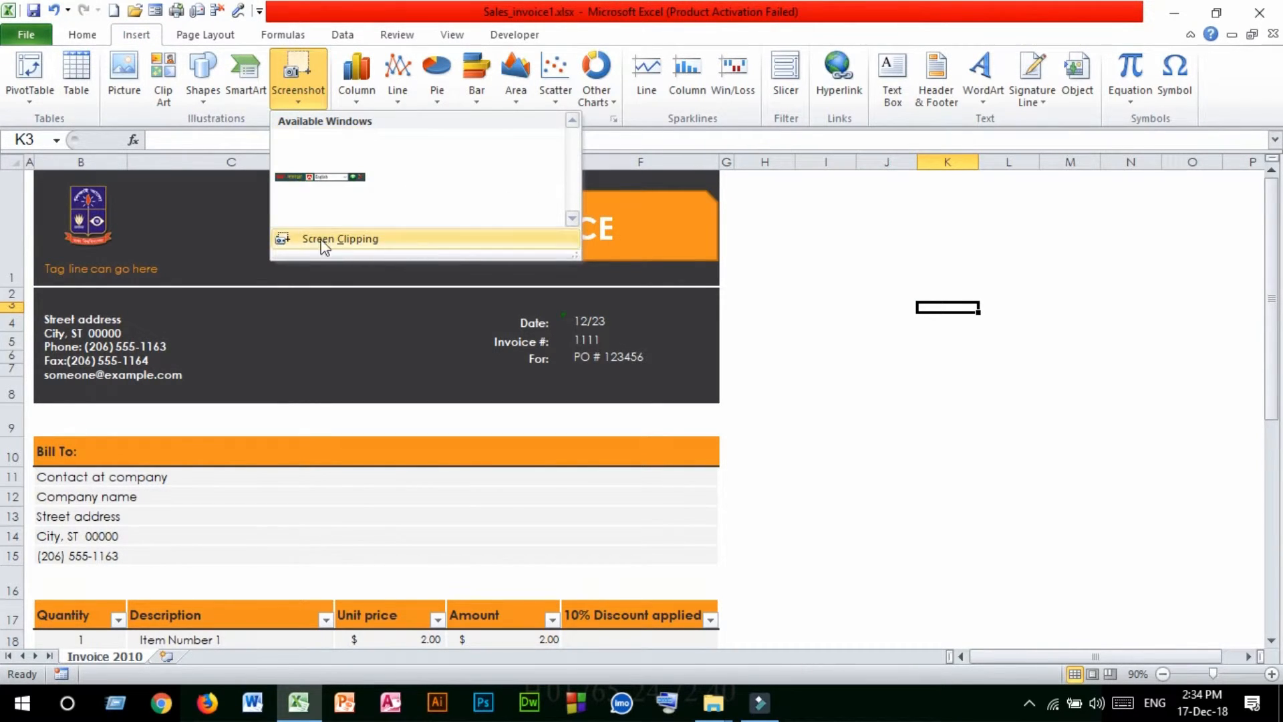
left_click(773, 311)
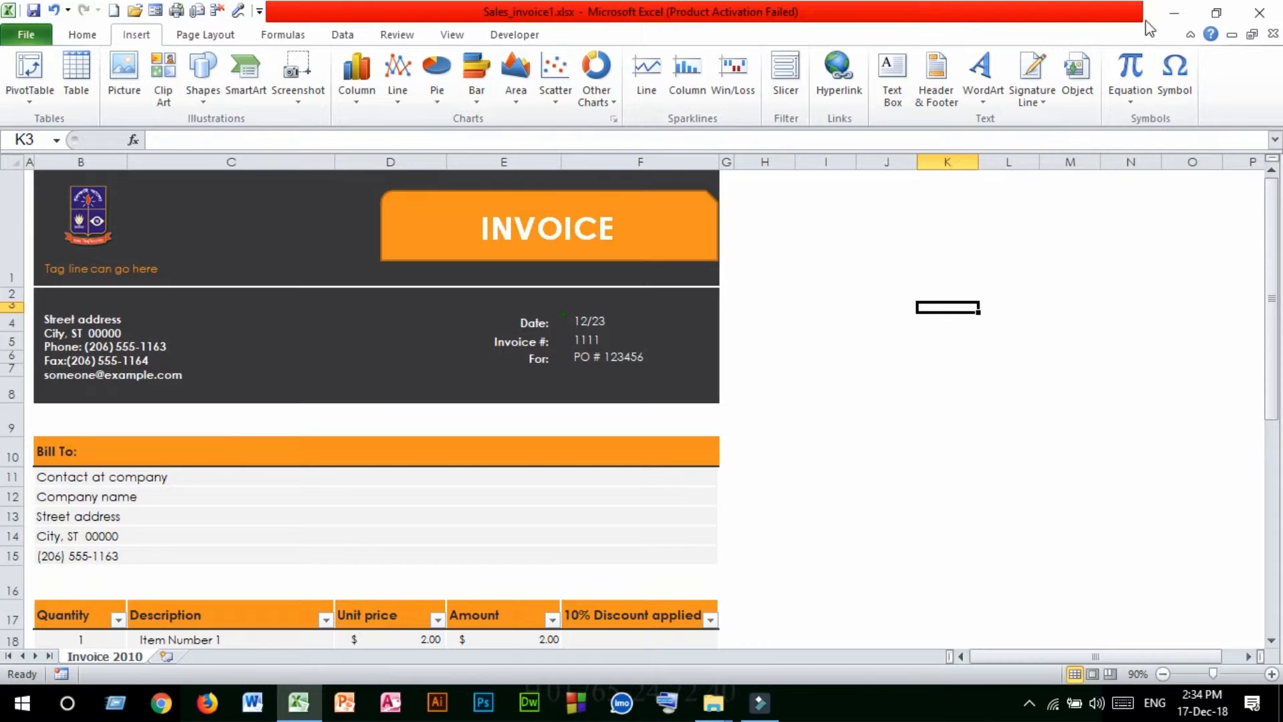
Step: Insert a screen clipping of the green banner from the upper part of the desktop wallpaper at cell I9, about 2.62" high by 9.74" wide
left_click(1174, 13)
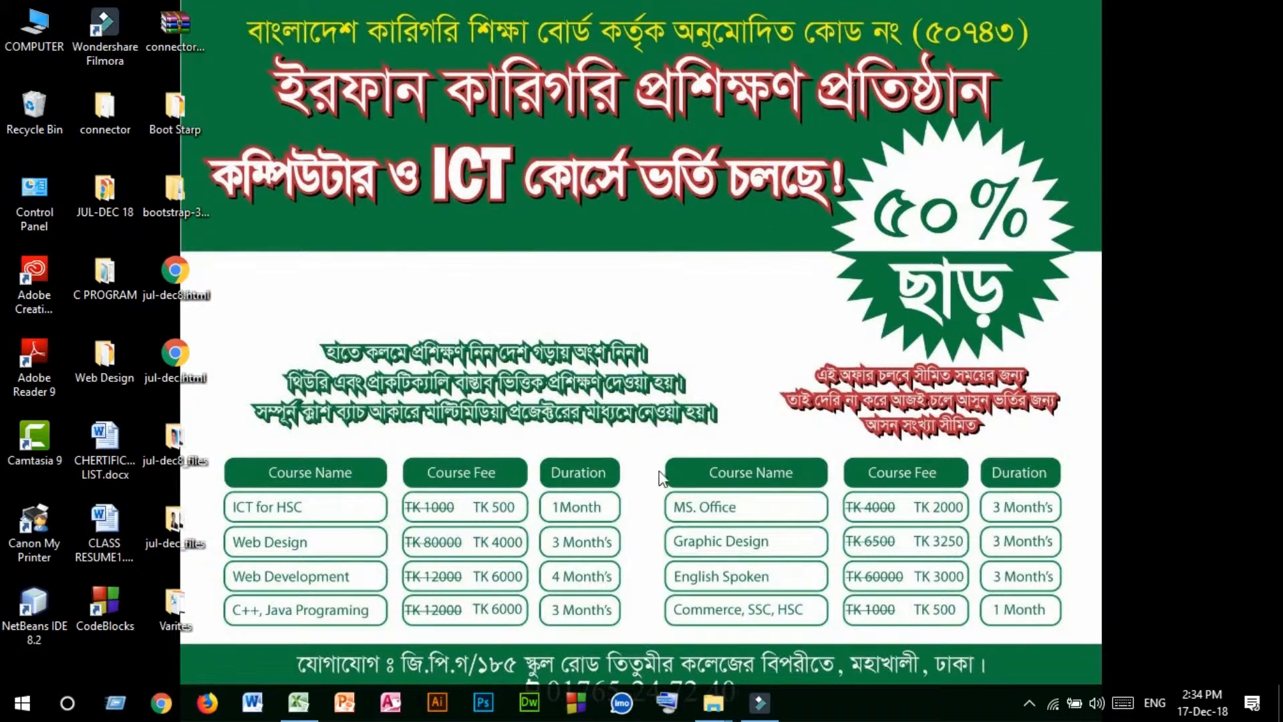
left_click(313, 706)
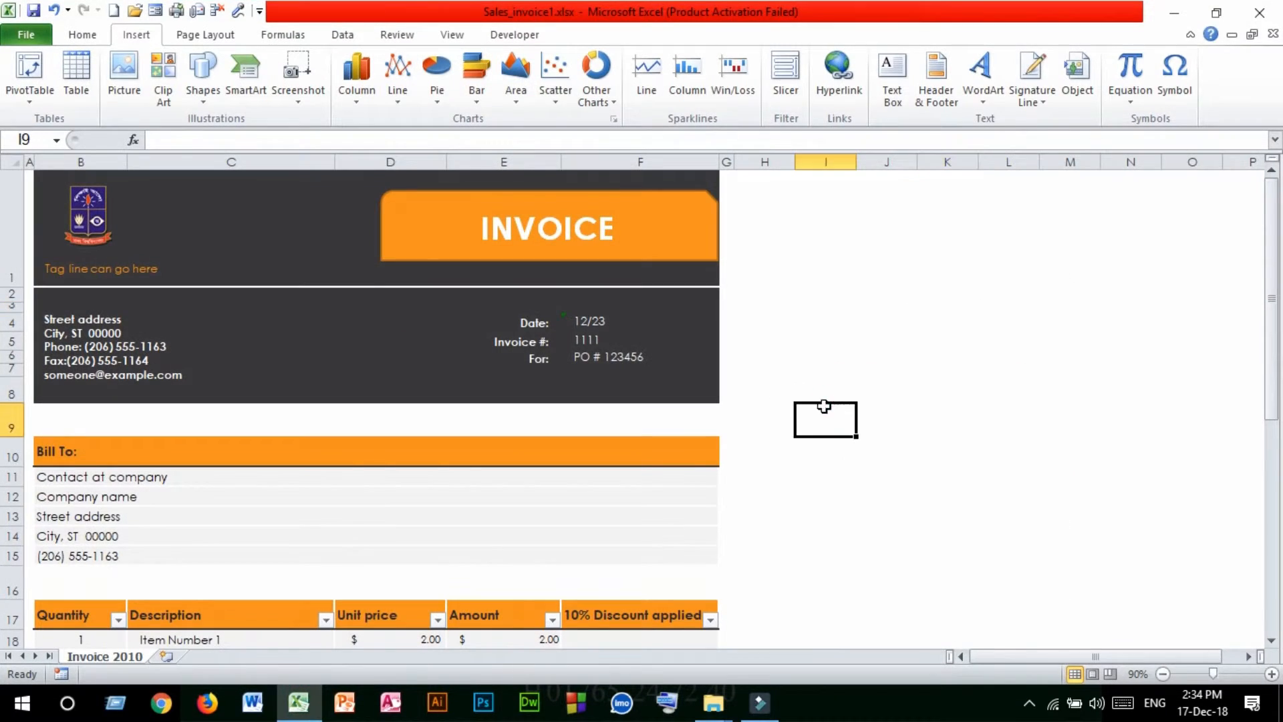
left_click(297, 84)
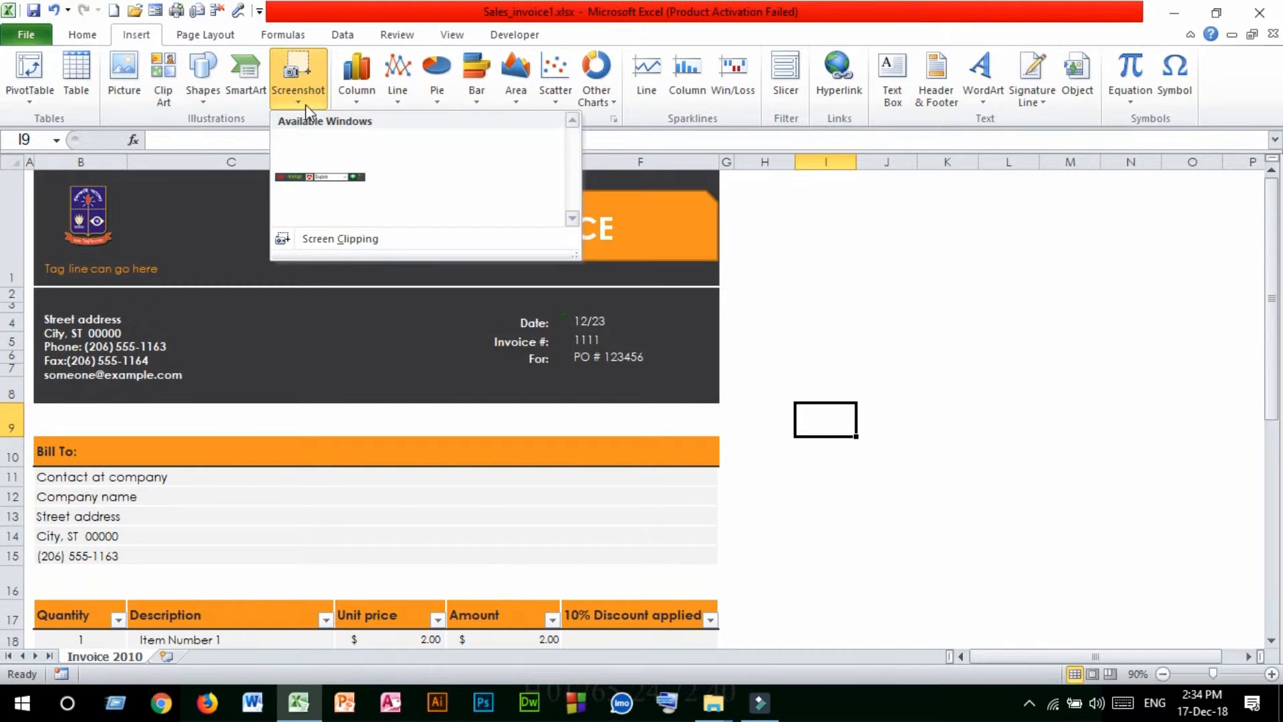
left_click(327, 248)
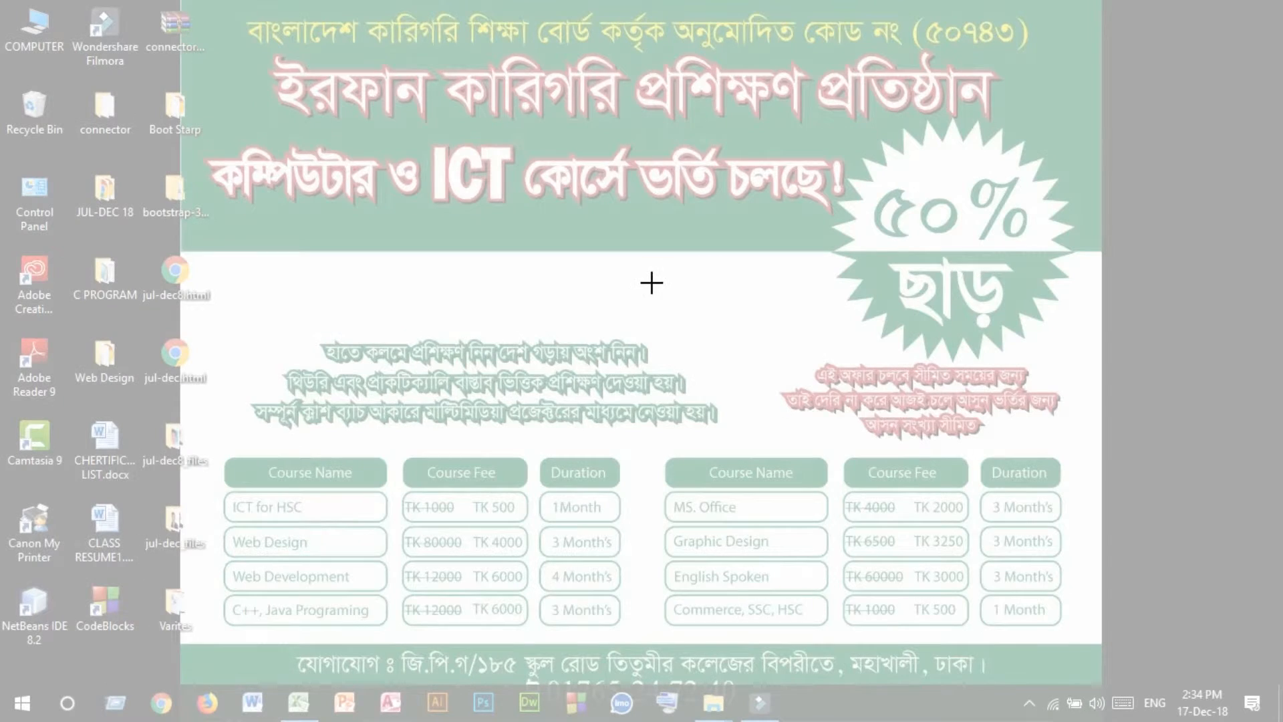
left_click_drag(181, 1, 1063, 249)
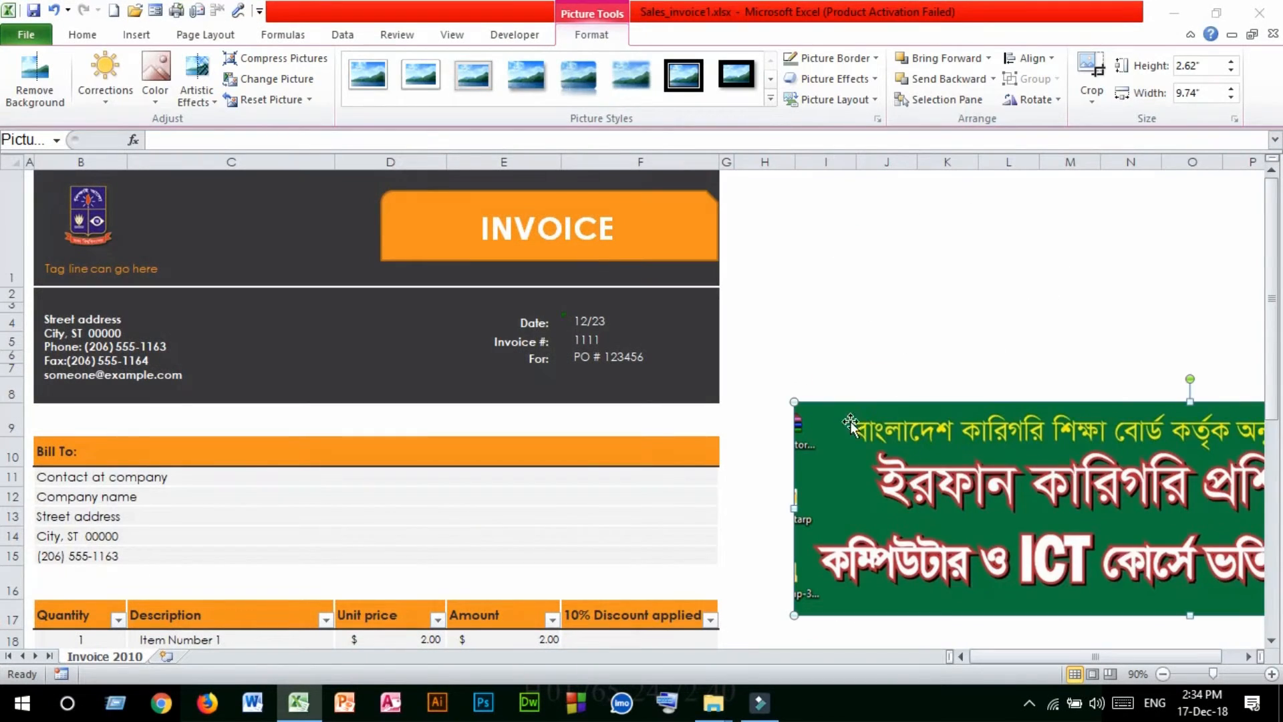
Step: Move the clipped picture up beside the invoice, shrinking it to about 1.16" by 4.34", and delete it
left_click_drag(910, 492, 815, 265)
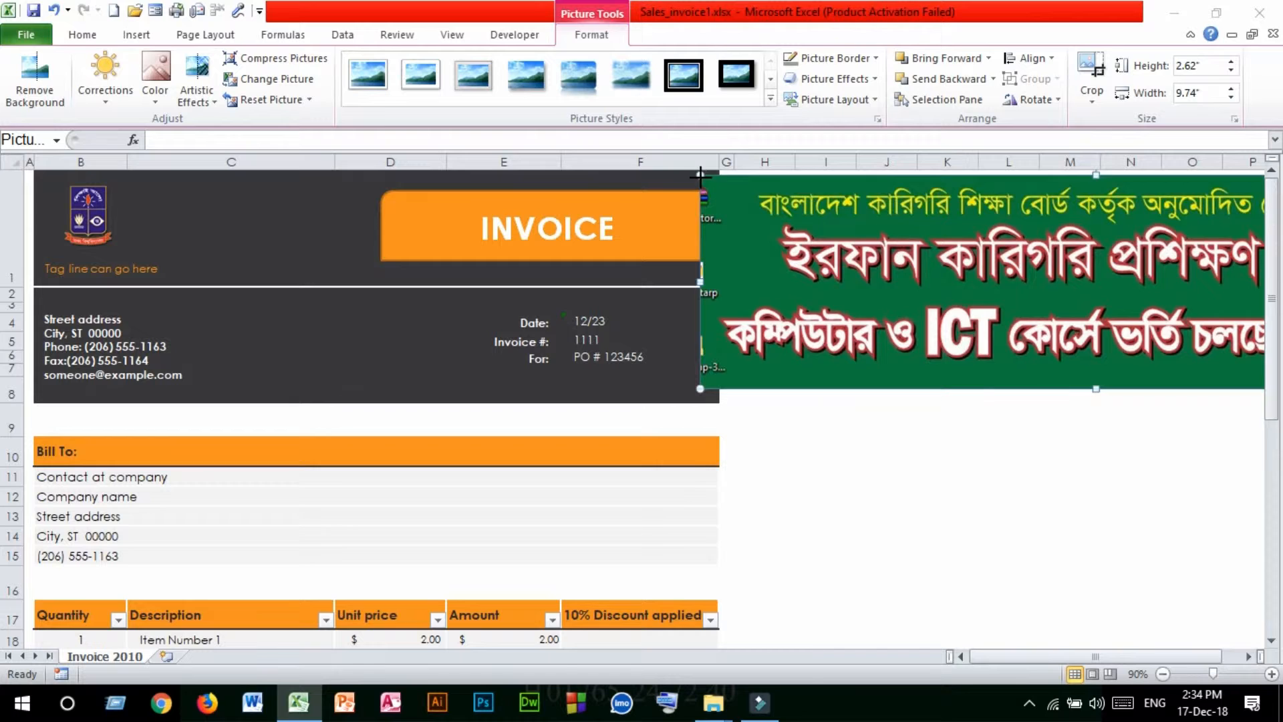
left_click_drag(699, 178, 820, 199)
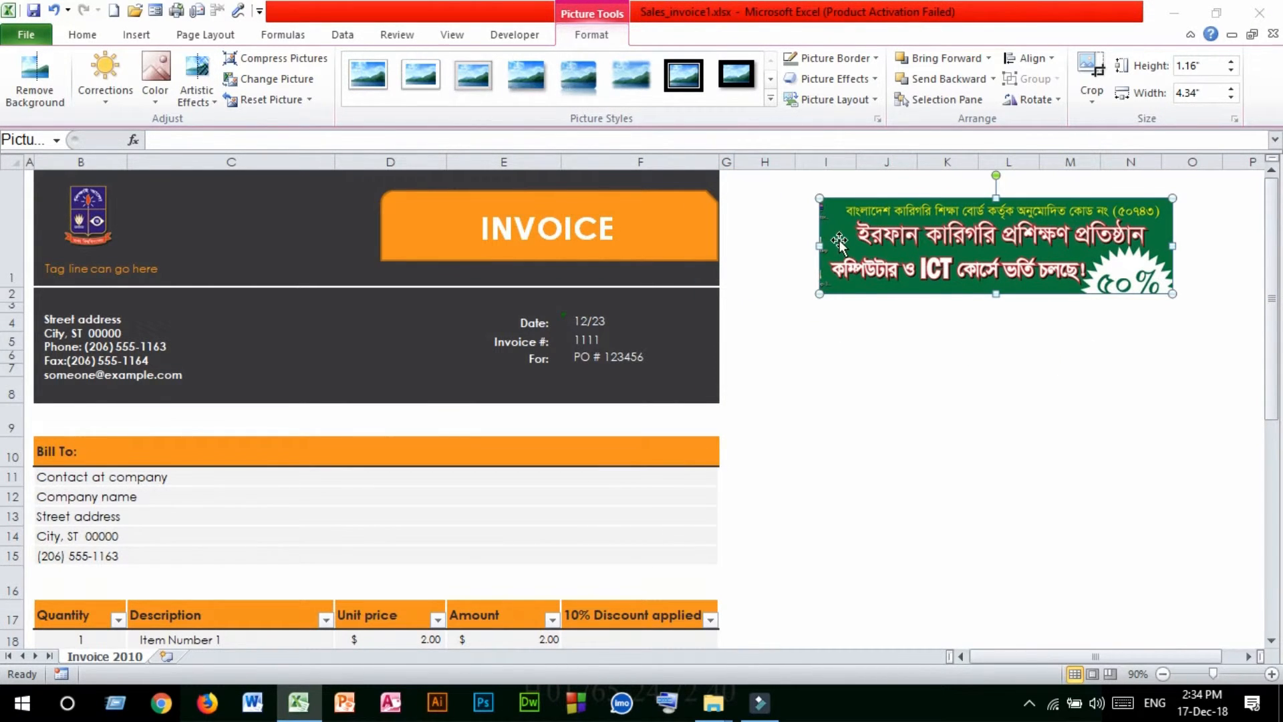
left_click_drag(887, 242, 764, 236)
key("Delete")
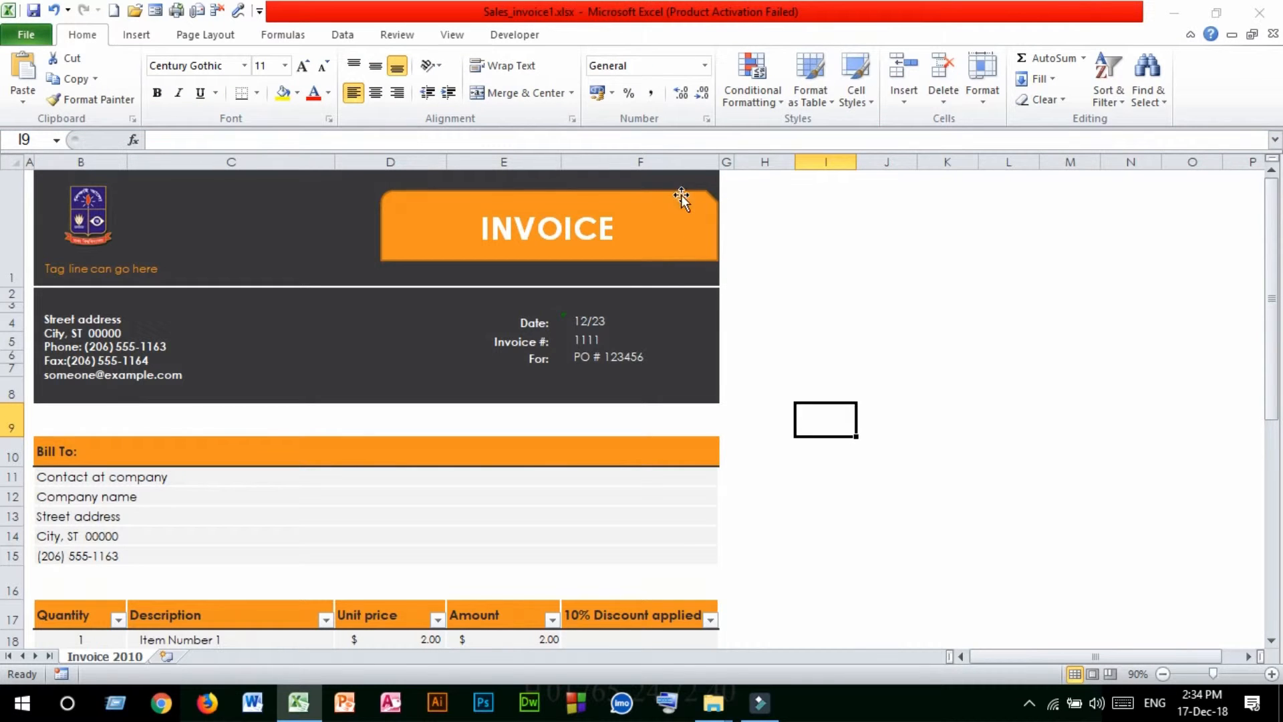
left_click(880, 250)
left_click(137, 35)
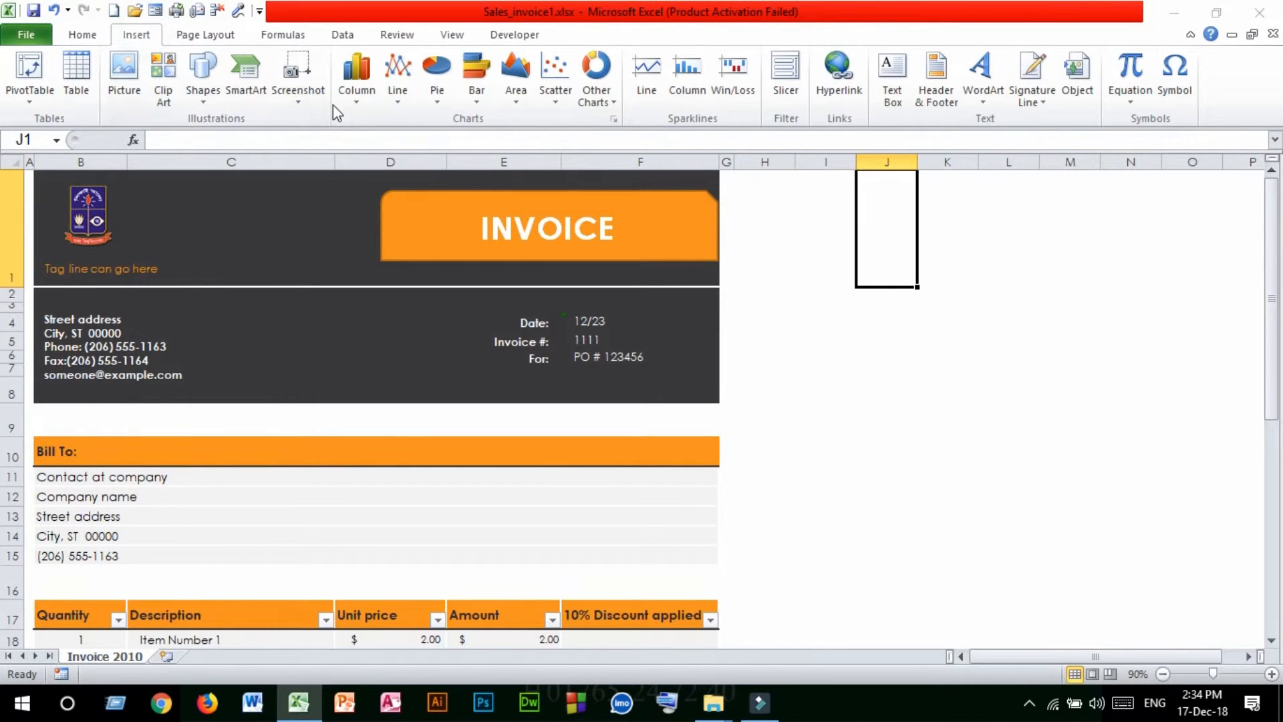
left_click(294, 98)
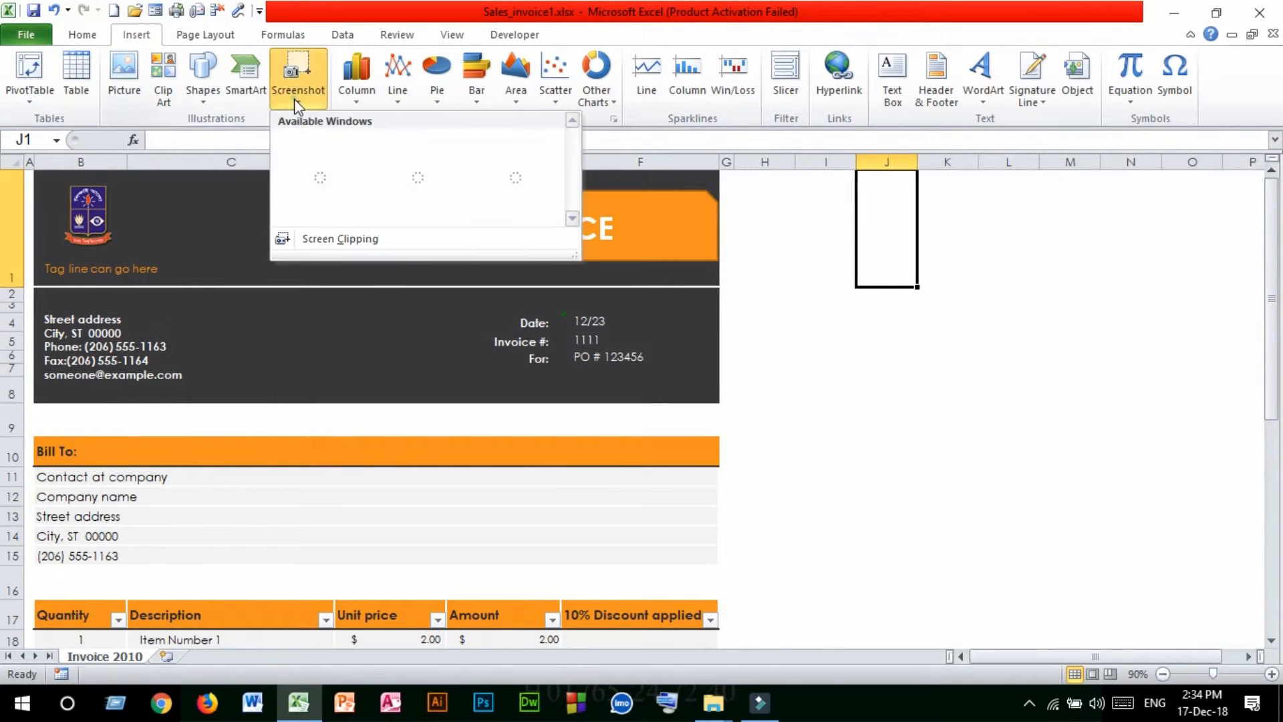
left_click(843, 319)
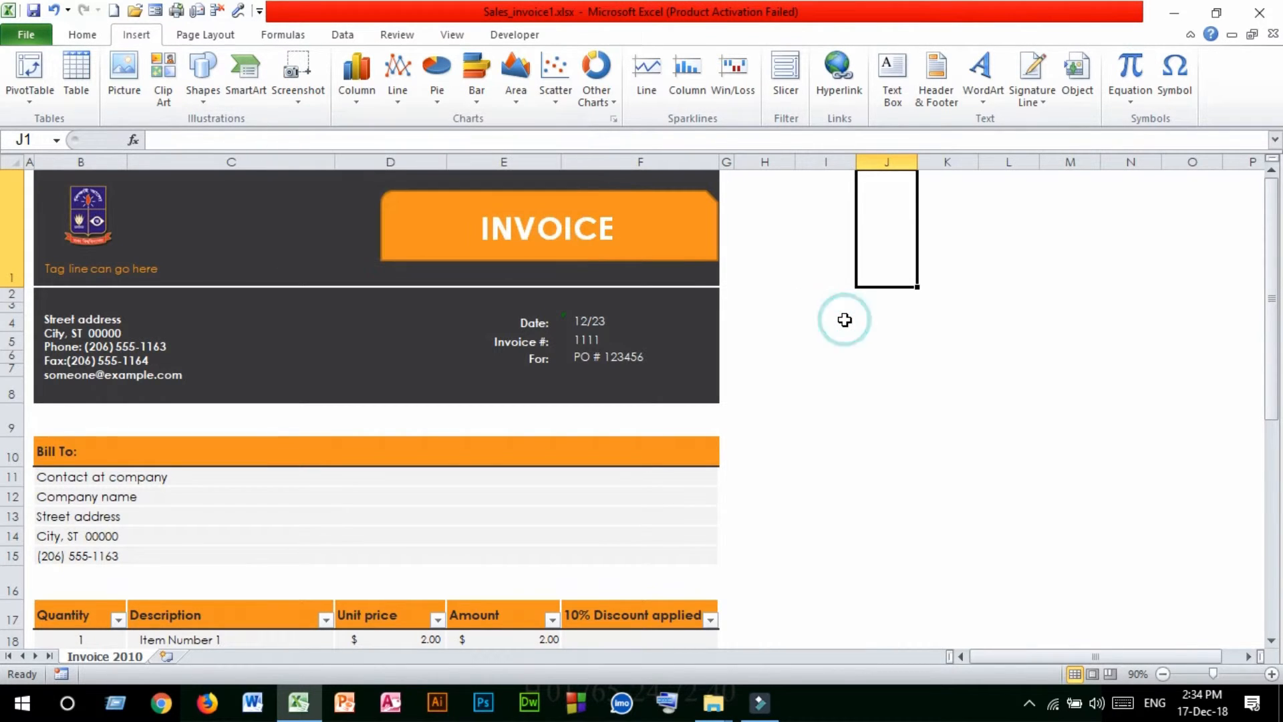